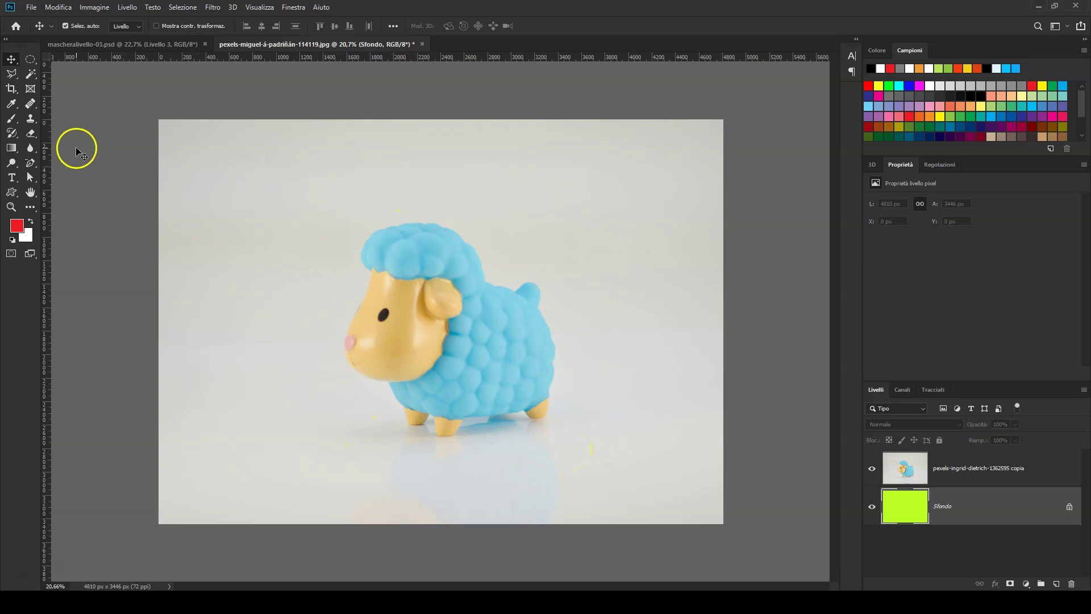
- Auto-select the blue sheep on the top photo layer with the Magic Wand's Seleziona soggetto
{"action": "left_click", "coordinate": [31, 75]}
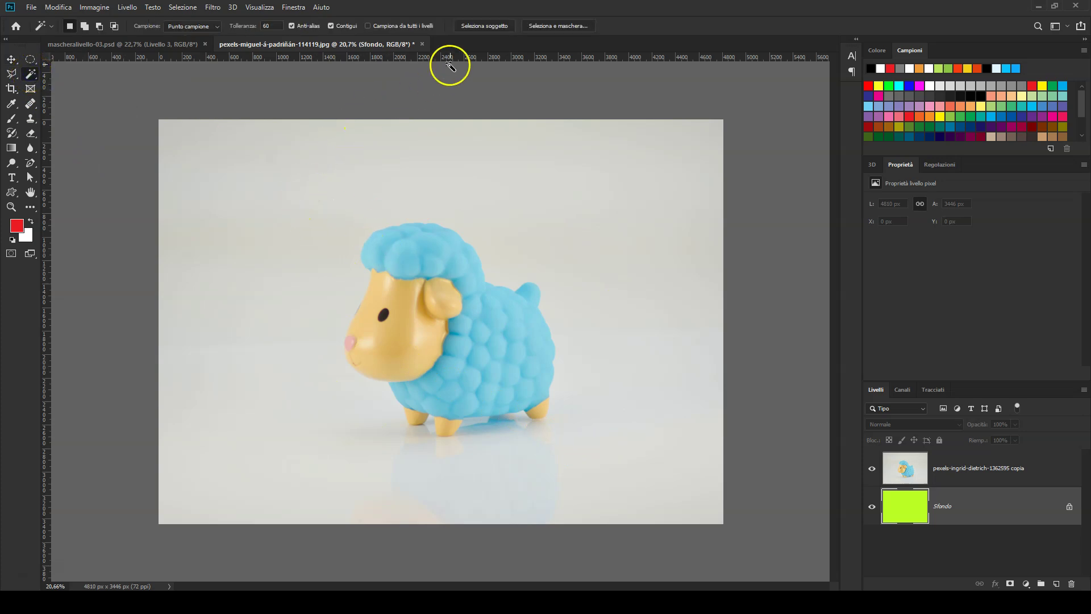
{"action": "left_click", "coordinate": [933, 467]}
{"action": "left_click", "coordinate": [468, 26]}
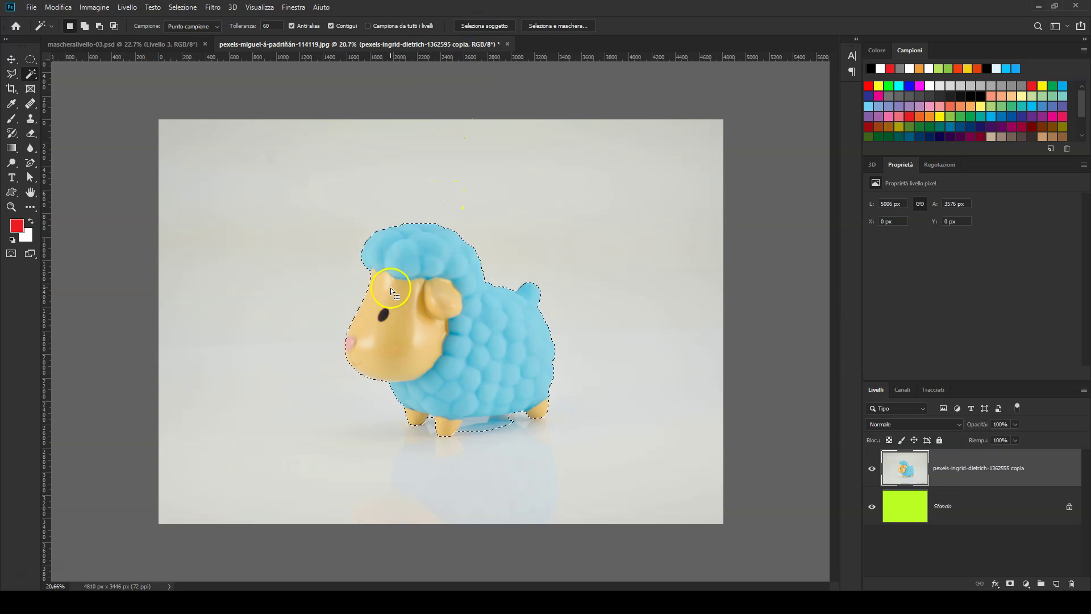
{"action": "scroll", "coordinate": [392, 285], "scroll_direction": "up", "scroll_amount": 1}
{"action": "scroll", "coordinate": [394, 287], "scroll_direction": "up", "scroll_amount": 1}
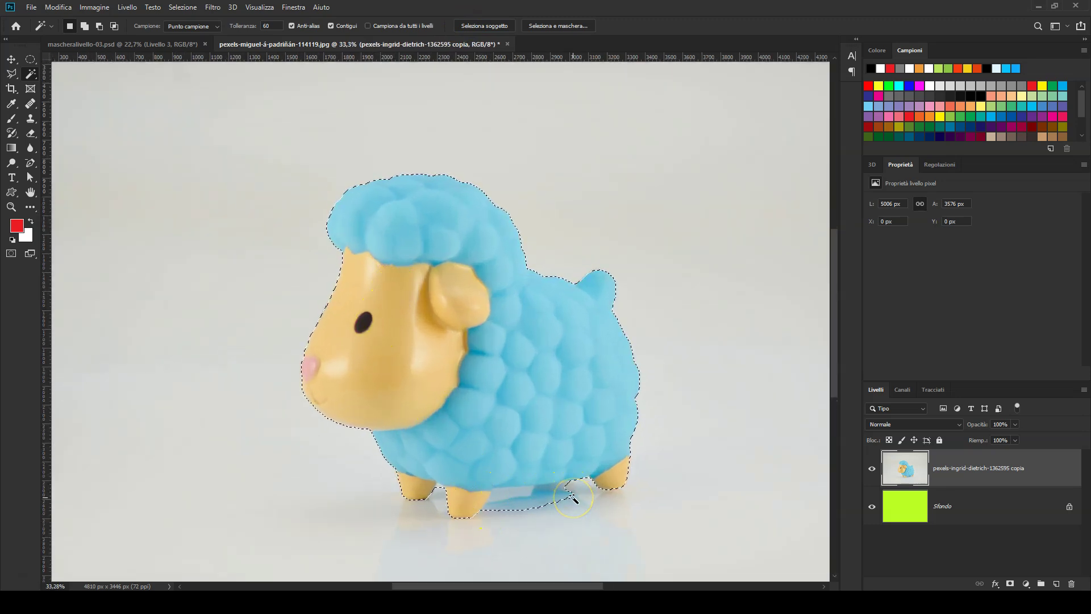
{"action": "scroll", "coordinate": [508, 479], "scroll_direction": "up", "scroll_amount": 1}
{"action": "scroll", "coordinate": [508, 477], "scroll_direction": "up", "scroll_amount": 1}
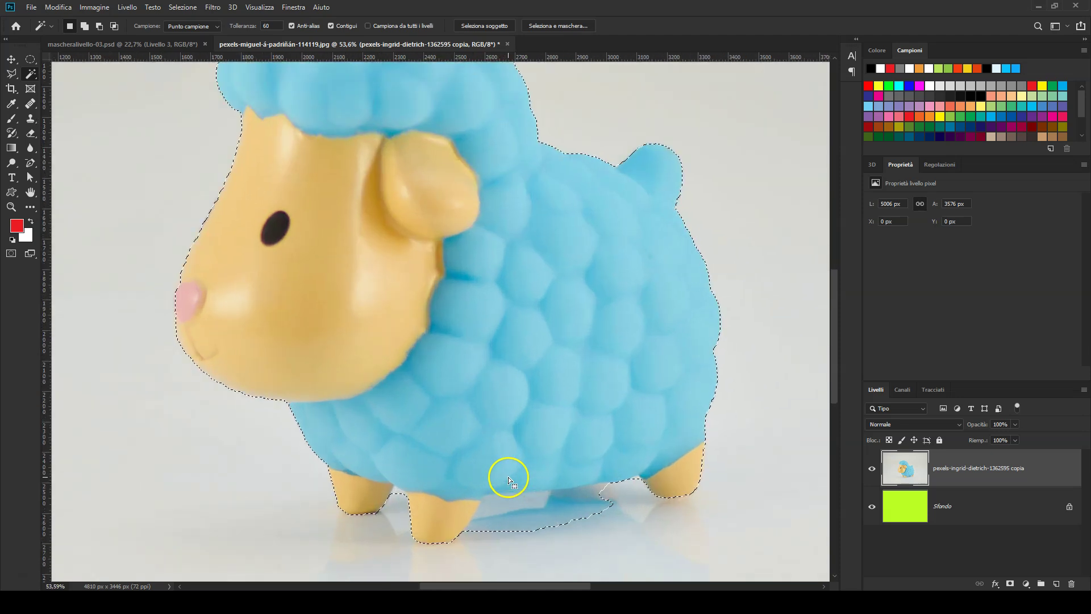
{"action": "scroll", "coordinate": [508, 476], "scroll_direction": "up", "scroll_amount": 1}
{"action": "scroll", "coordinate": [506, 478], "scroll_direction": "up", "scroll_amount": 1}
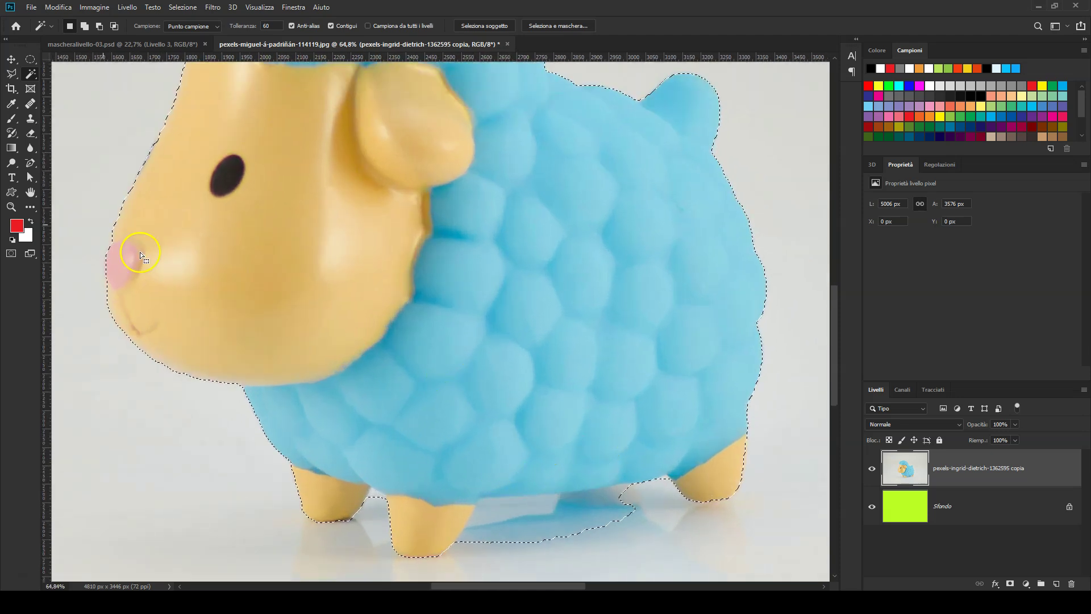
- Choose the Polygonal Lasso tool and zoom in on the sheep's underside
{"action": "left_click", "coordinate": [12, 74]}
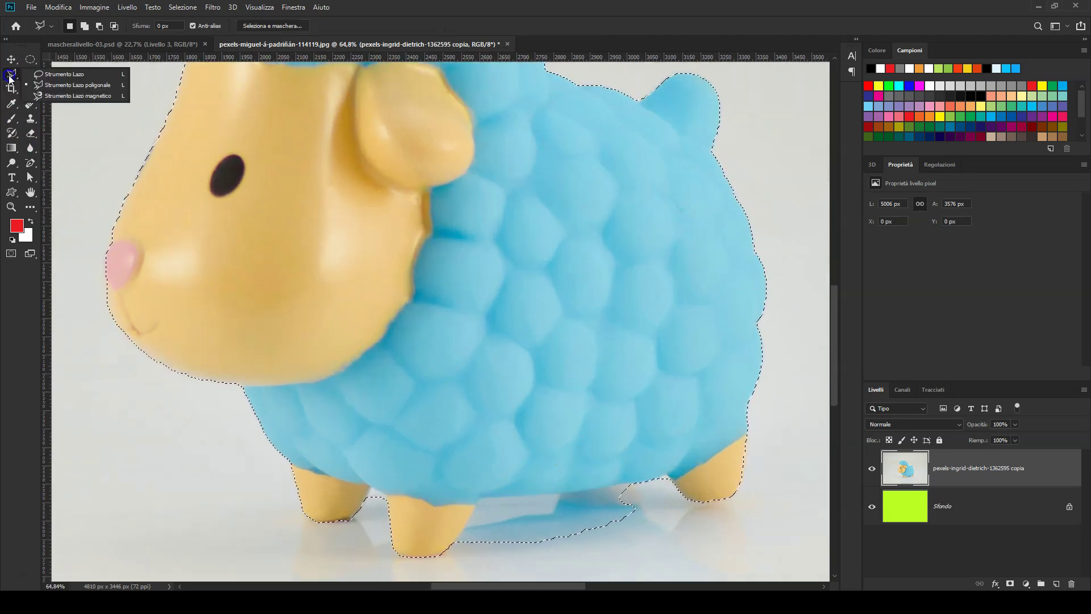
{"action": "left_click", "coordinate": [94, 88]}
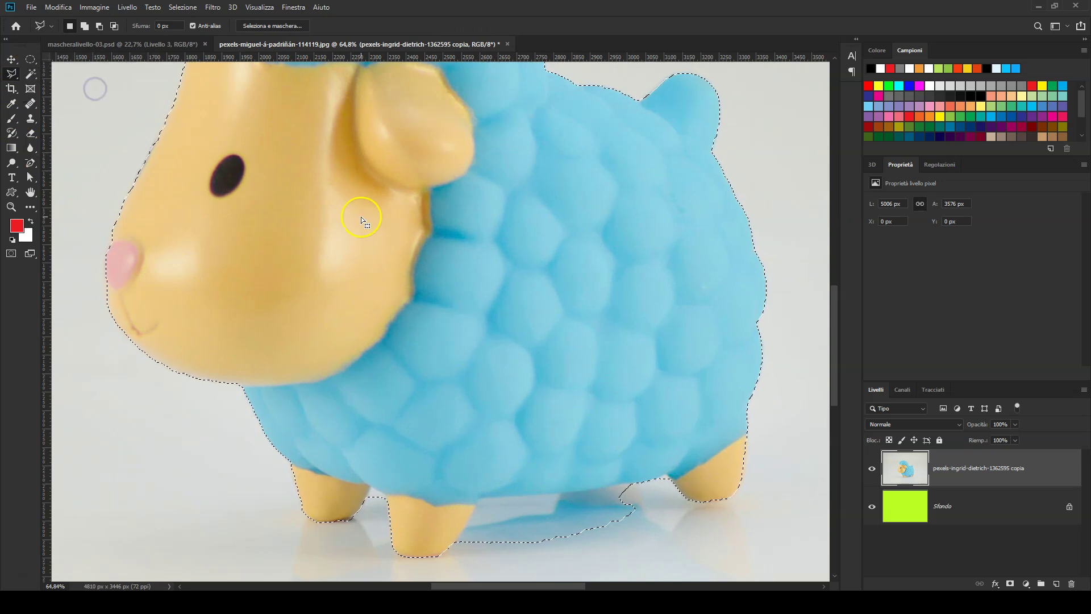
{"action": "scroll", "coordinate": [446, 409], "scroll_direction": "up", "scroll_amount": 2}
{"action": "scroll", "coordinate": [449, 285], "scroll_direction": "up", "scroll_amount": 1}
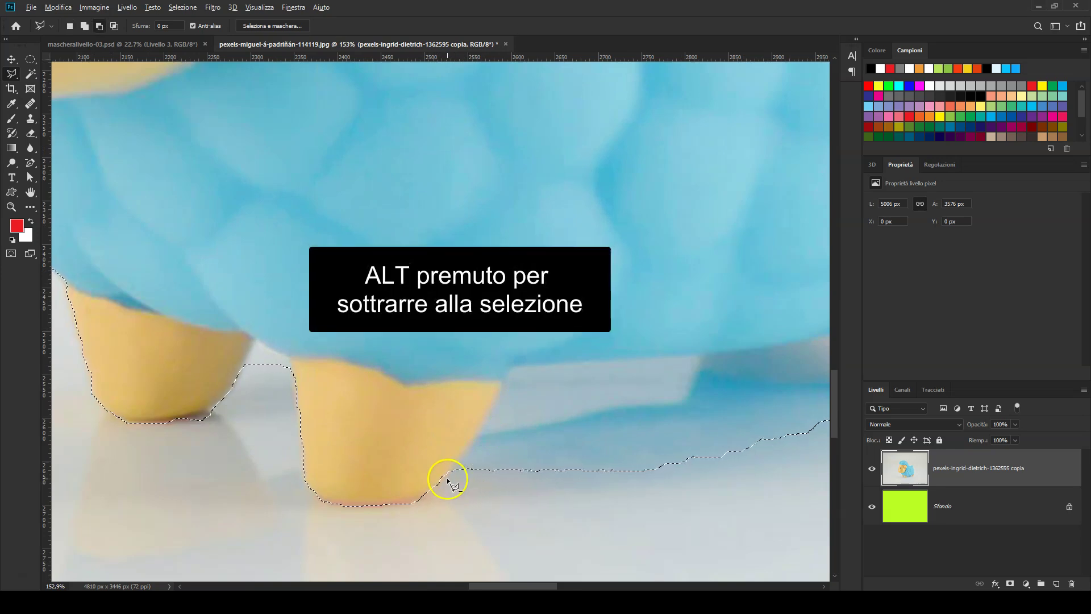
- Trace a subtraction outline along the belly shadow back to the rear leg
{"action": "left_click", "coordinate": [446, 475], "text": "alt"}
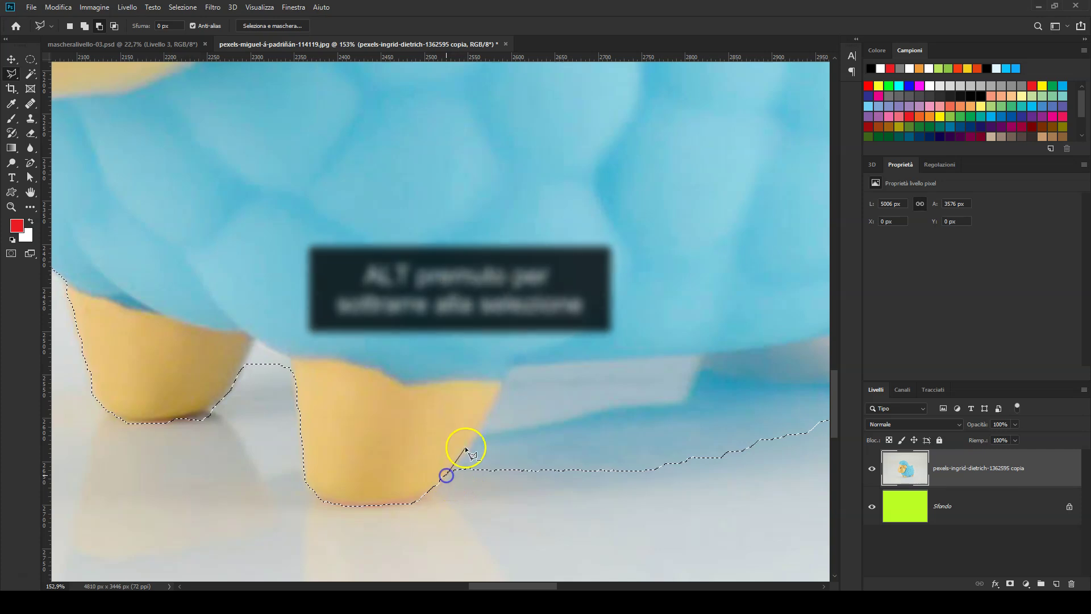
{"action": "left_click", "coordinate": [491, 407]}
{"action": "left_click", "coordinate": [511, 367]}
{"action": "left_click_drag", "start_coordinate": [565, 361], "coordinate": [274, 368]}
{"action": "left_click", "coordinate": [401, 362]}
{"action": "left_click", "coordinate": [476, 349]}
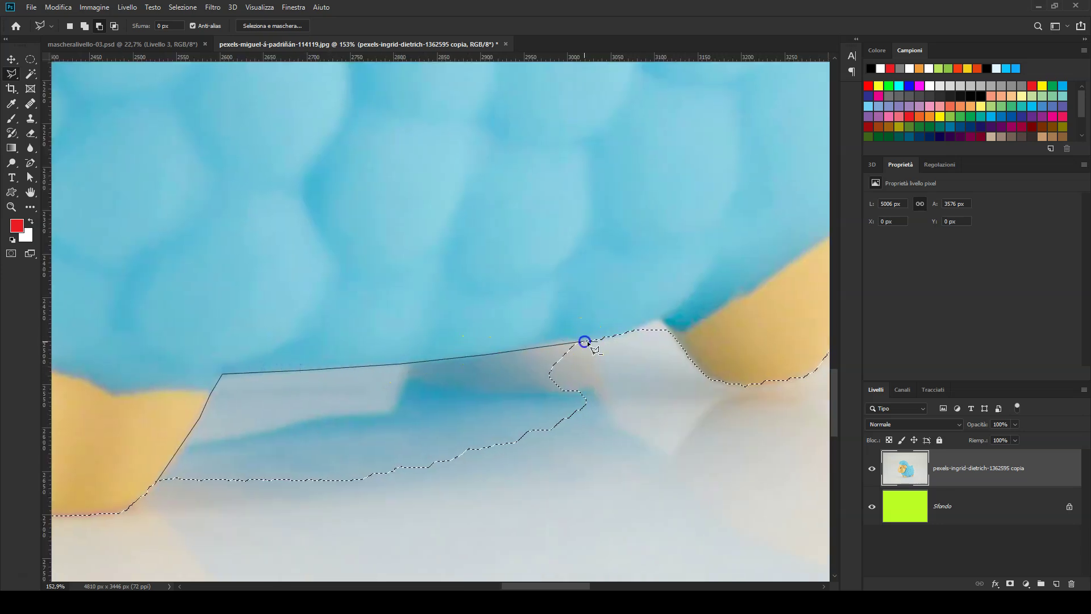
{"action": "left_click", "coordinate": [628, 335]}
{"action": "left_click", "coordinate": [752, 439]}
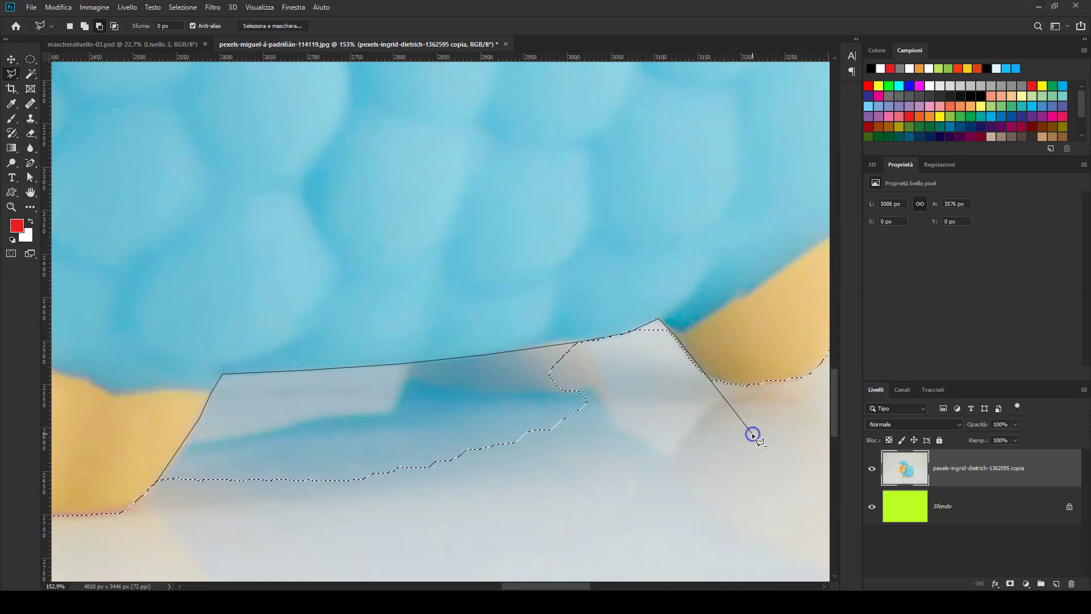
- Continue the subtraction outline below the front legs and up the front leg's edge
{"action": "left_click_drag", "start_coordinate": [515, 492], "coordinate": [722, 316]}
{"action": "left_click", "coordinate": [408, 425]}
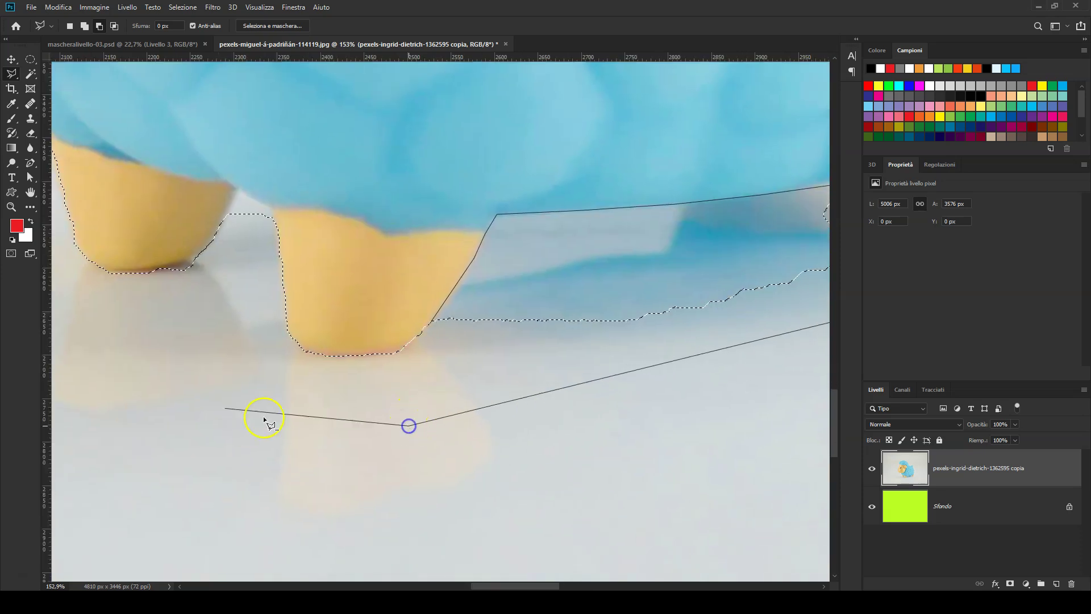
{"action": "left_click", "coordinate": [191, 400]}
{"action": "left_click_drag", "start_coordinate": [119, 341], "coordinate": [233, 514]}
{"action": "left_click", "coordinate": [287, 456]}
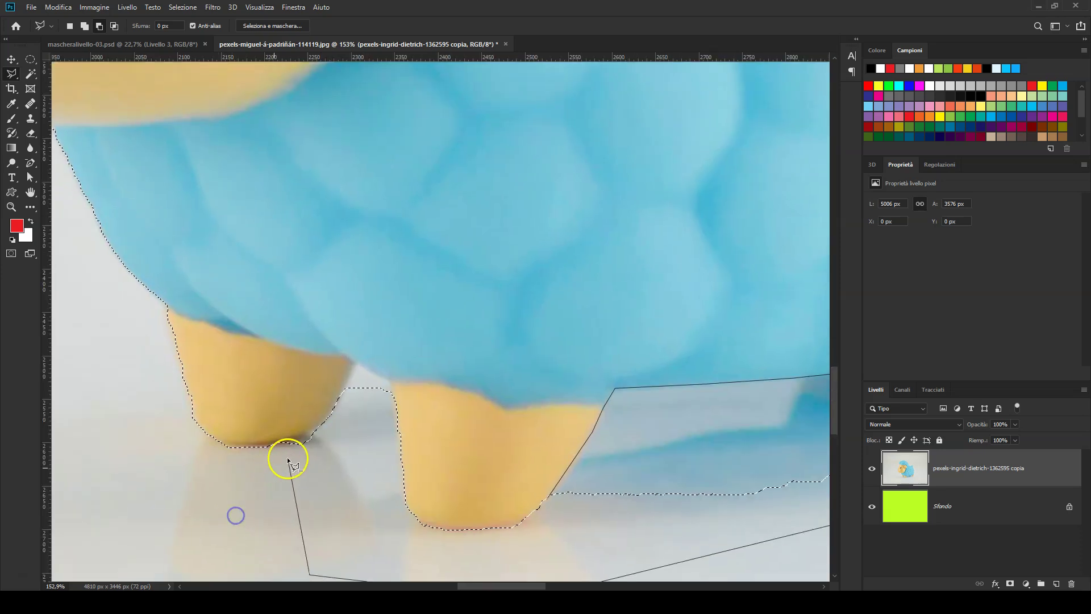
{"action": "left_click", "coordinate": [279, 448]}
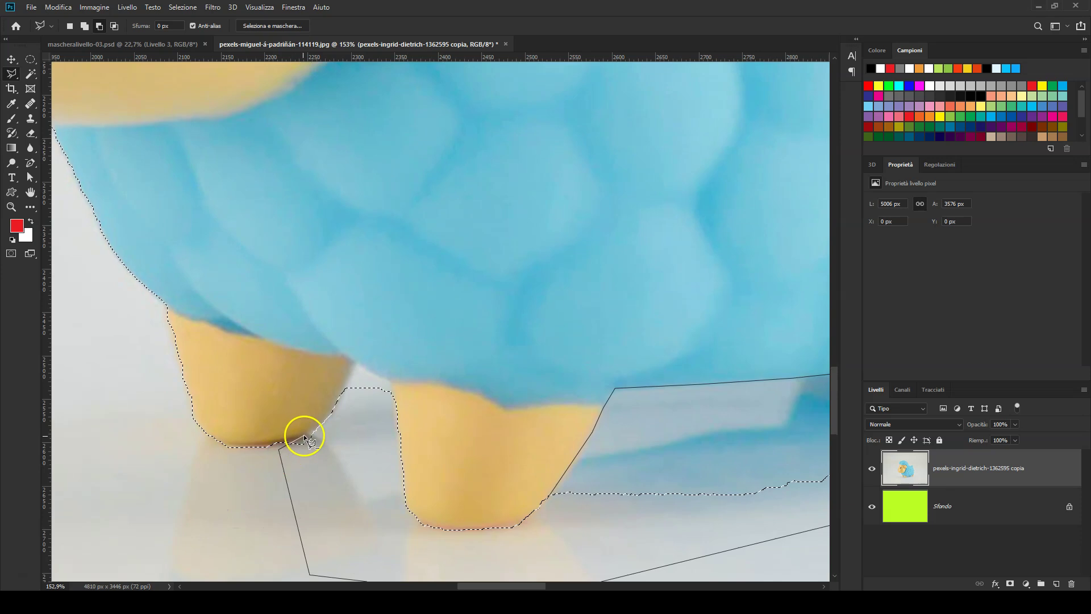
{"action": "left_click", "coordinate": [307, 436]}
{"action": "left_click", "coordinate": [333, 412]}
- Trace down the next leg and close the outline to subtract the shadow
{"action": "left_click", "coordinate": [352, 364]}
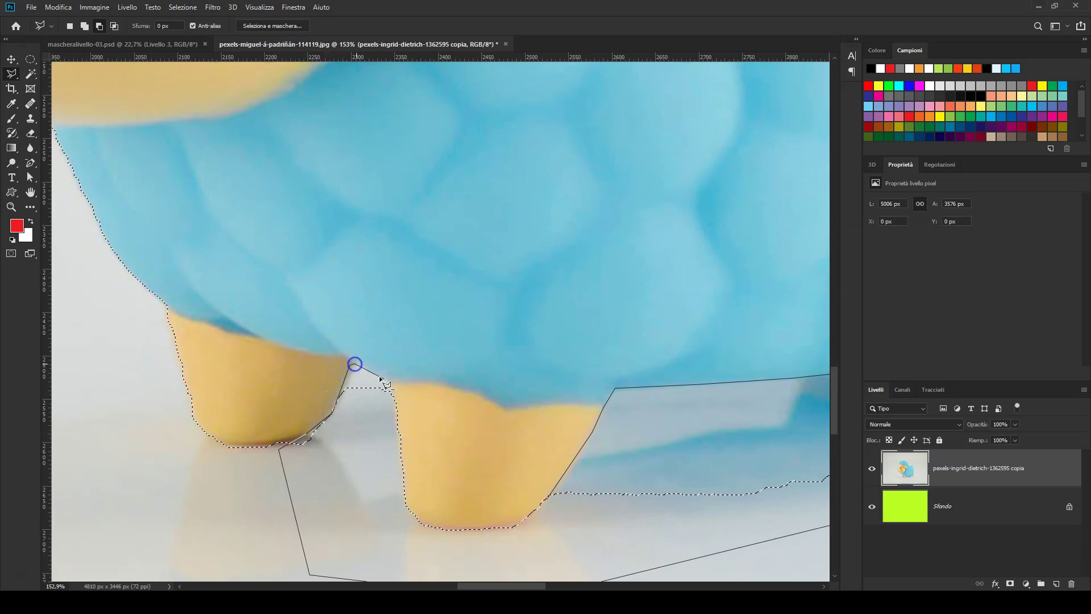
{"action": "left_click", "coordinate": [392, 384]}
{"action": "left_click", "coordinate": [398, 436]}
{"action": "left_click", "coordinate": [398, 520]}
{"action": "left_click", "coordinate": [532, 560]}
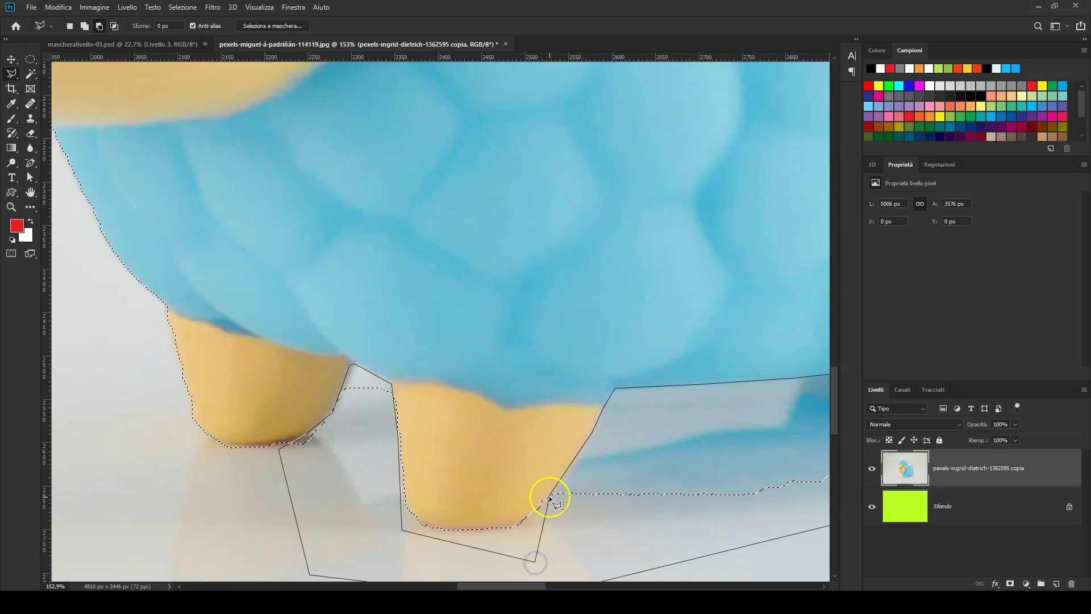
{"action": "left_click", "coordinate": [547, 498]}
{"action": "scroll", "coordinate": [548, 497], "scroll_direction": "down", "scroll_amount": 2}
{"action": "scroll", "coordinate": [548, 498], "scroll_direction": "down", "scroll_amount": 5}
{"action": "scroll", "coordinate": [506, 441], "scroll_direction": "up", "scroll_amount": 1}
{"action": "scroll", "coordinate": [506, 443], "scroll_direction": "up", "scroll_amount": 1}
{"action": "scroll", "coordinate": [577, 292], "scroll_direction": "down", "scroll_amount": 1}
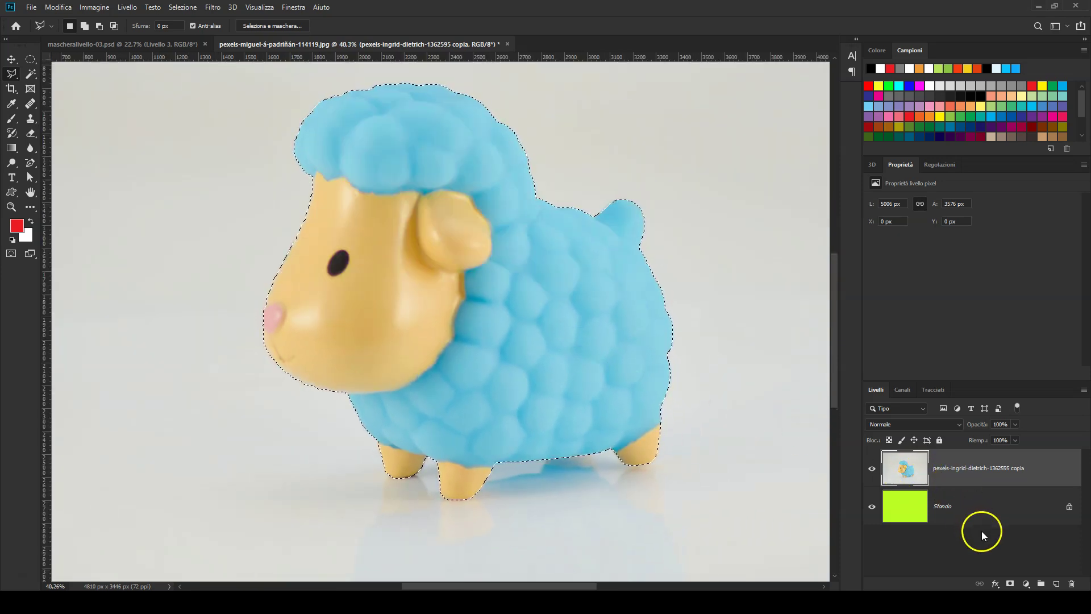
- Add a layer mask from the sheep selection and duplicate the masked layer
{"action": "left_click", "coordinate": [1011, 585]}
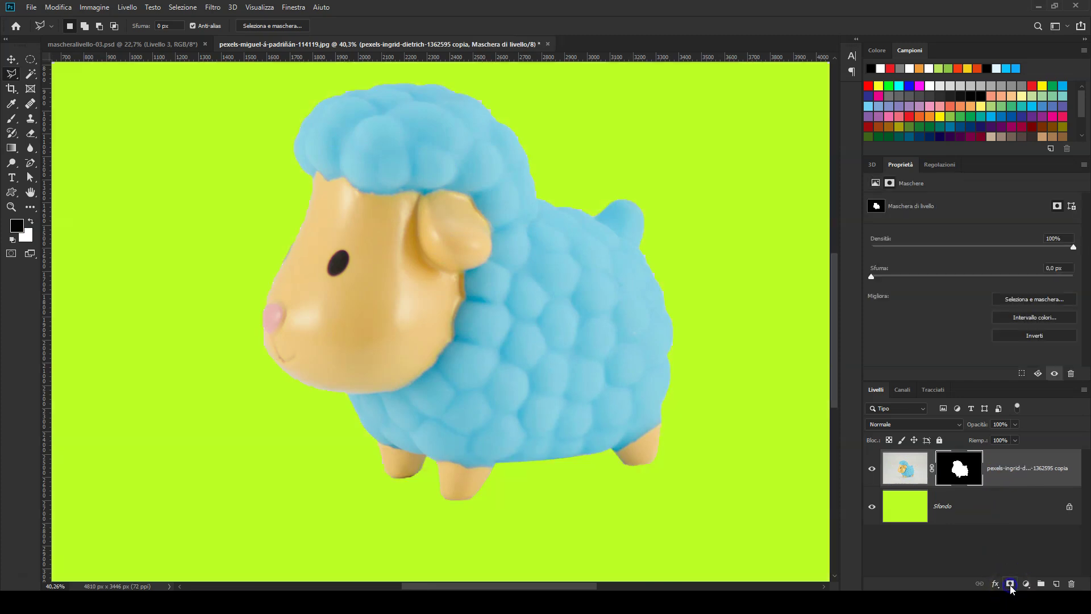
{"action": "left_click", "coordinate": [992, 483]}
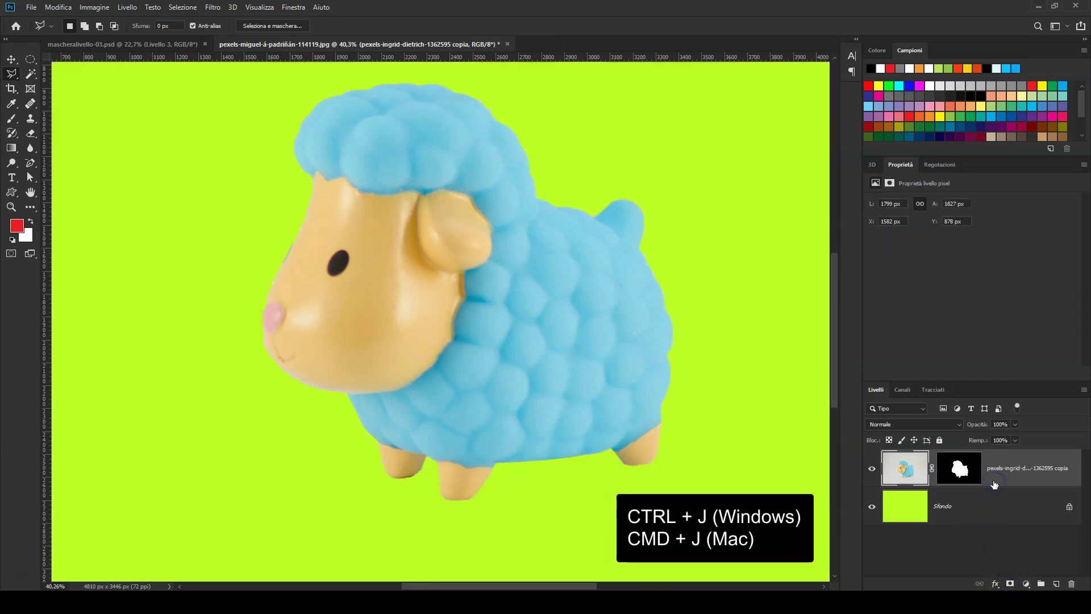
{"action": "key", "text": "ctrl+j"}
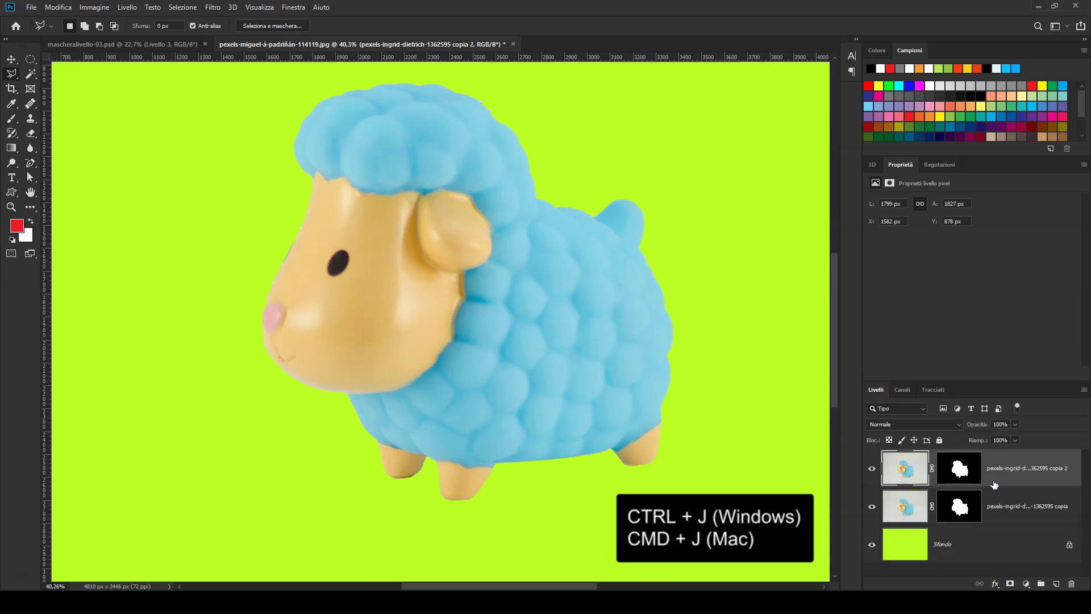
- Delete the lower sheep layer's mask with Elimina maschera di livello
{"action": "left_click", "coordinate": [966, 505]}
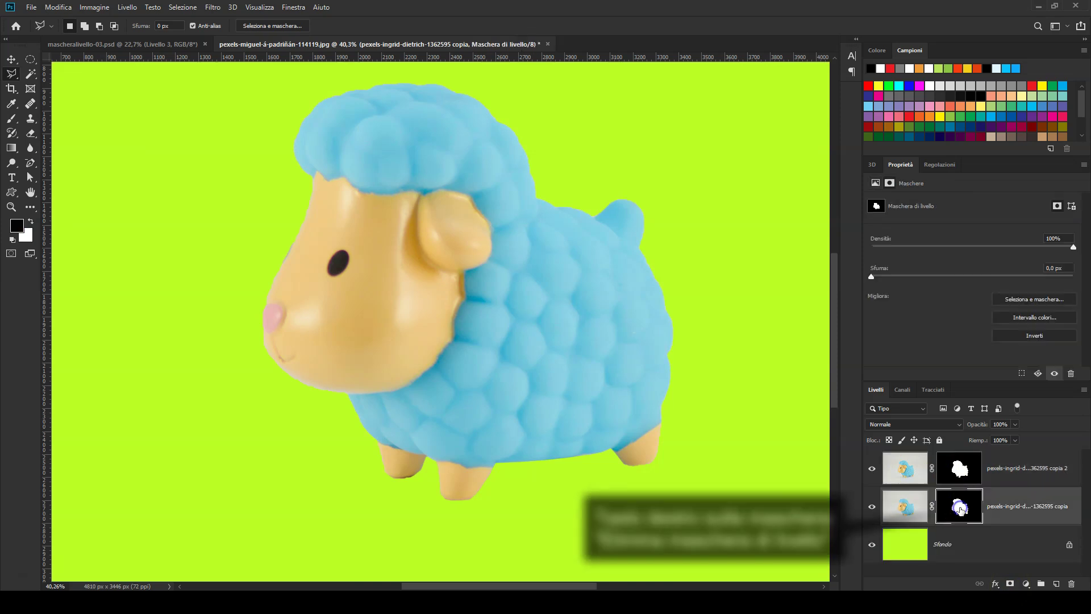
{"action": "right_click", "coordinate": [966, 506]}
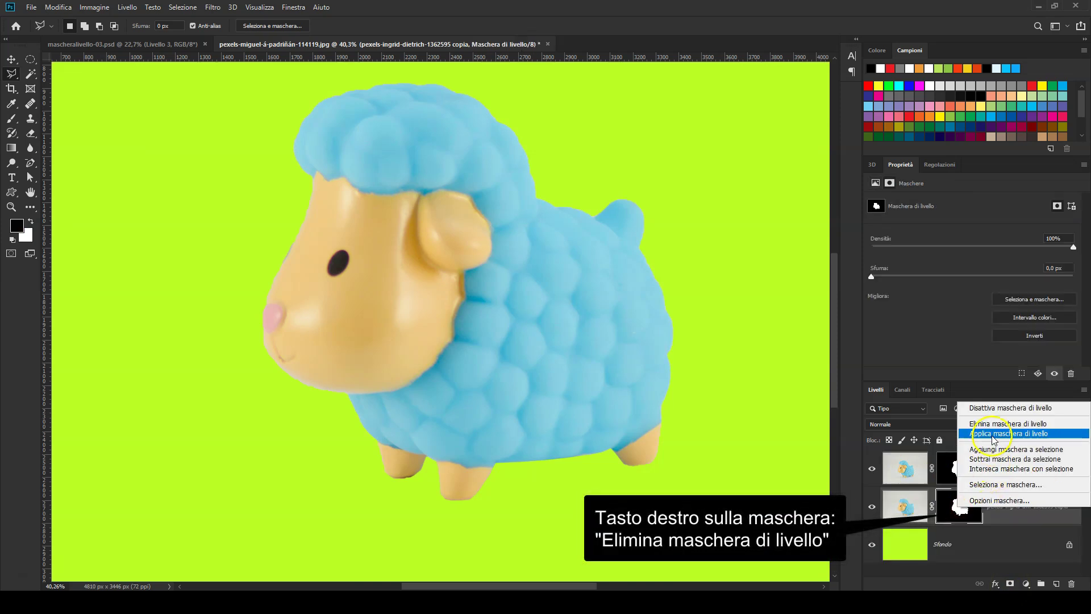
{"action": "left_click", "coordinate": [992, 423]}
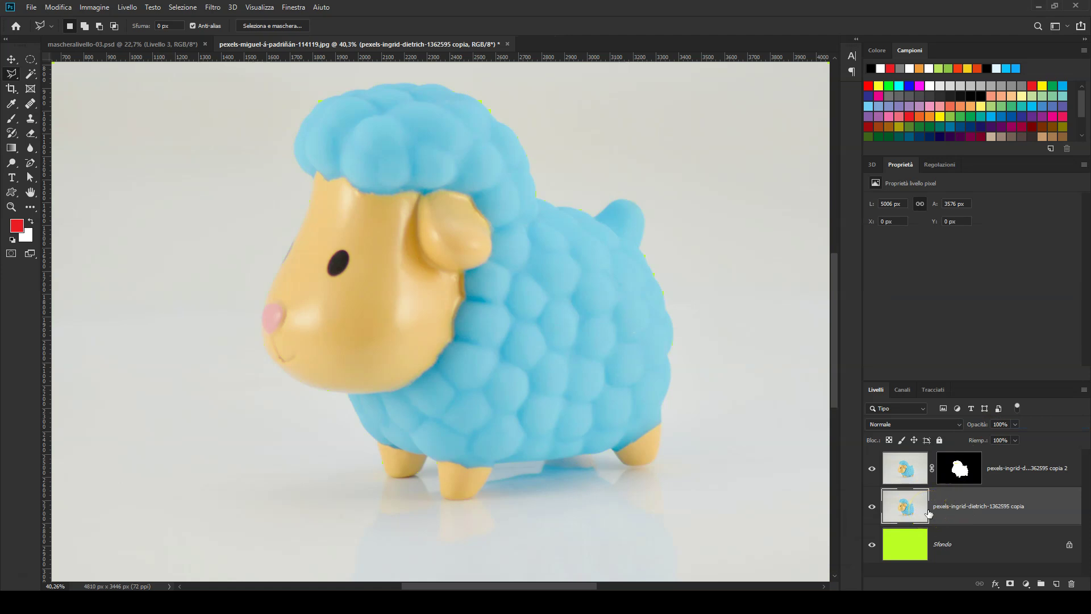
- Hide the masked copia 2 layer and select the unmasked sheep copy below it
{"action": "left_click", "coordinate": [903, 468]}
{"action": "key", "text": "v"}
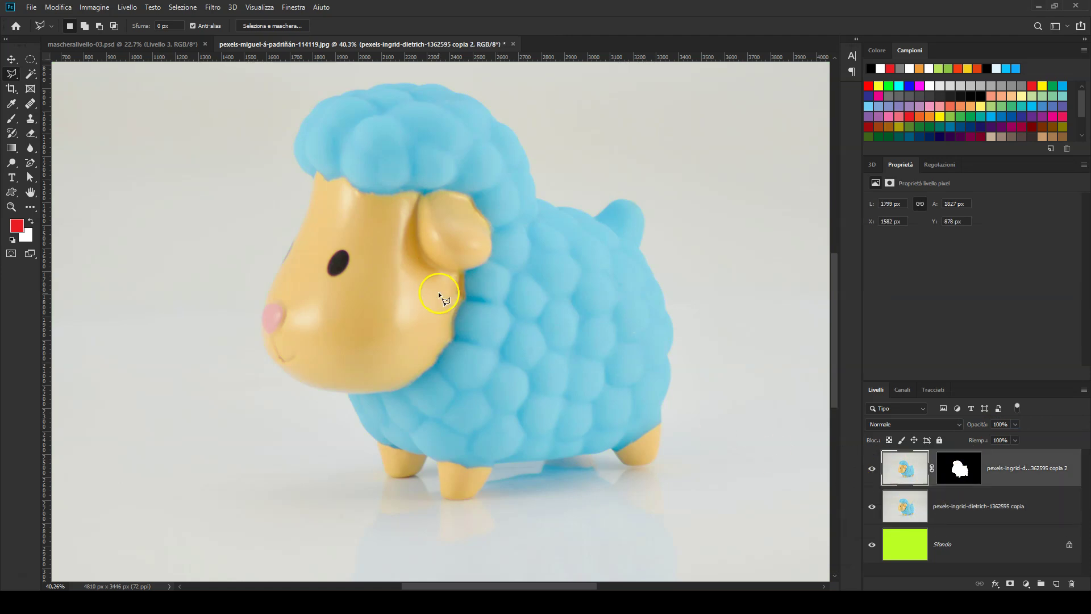
{"action": "key", "text": "ctrl+minus"}
{"action": "left_click", "coordinate": [536, 364]}
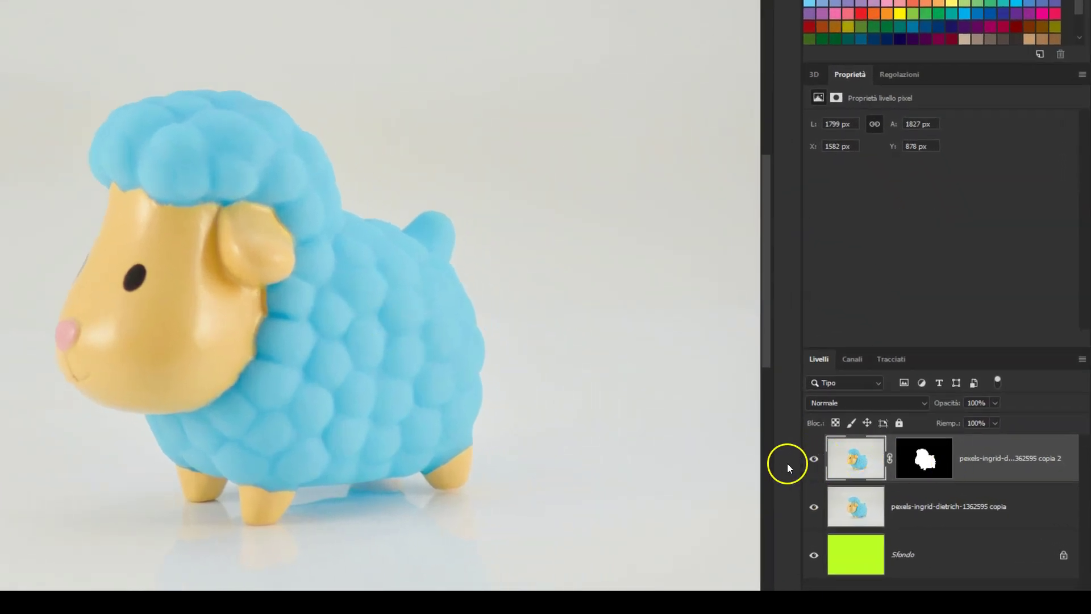
{"action": "left_click", "coordinate": [814, 458]}
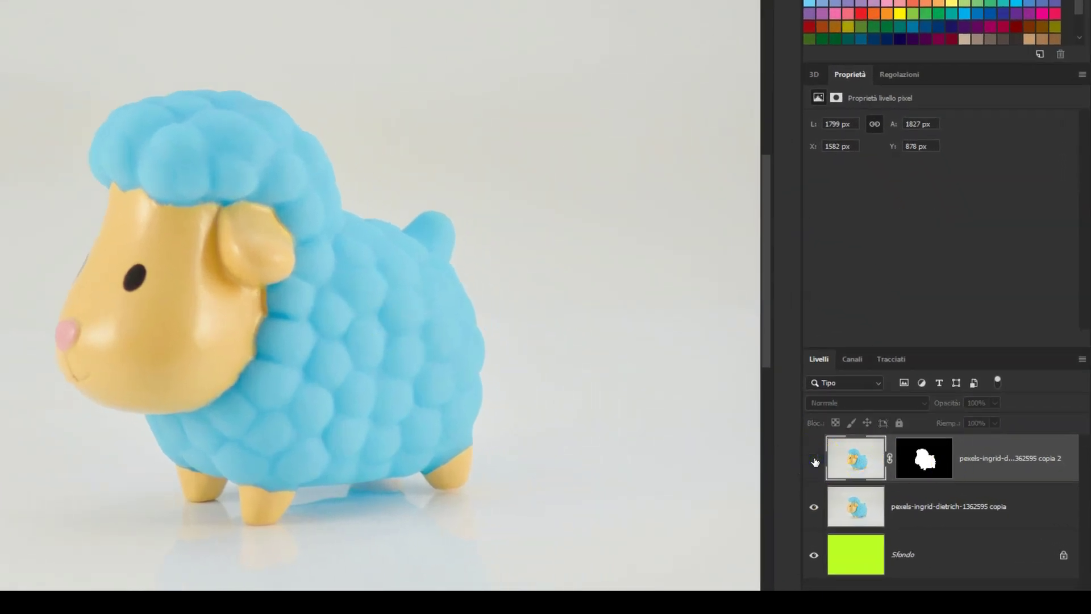
{"action": "left_click", "coordinate": [841, 506]}
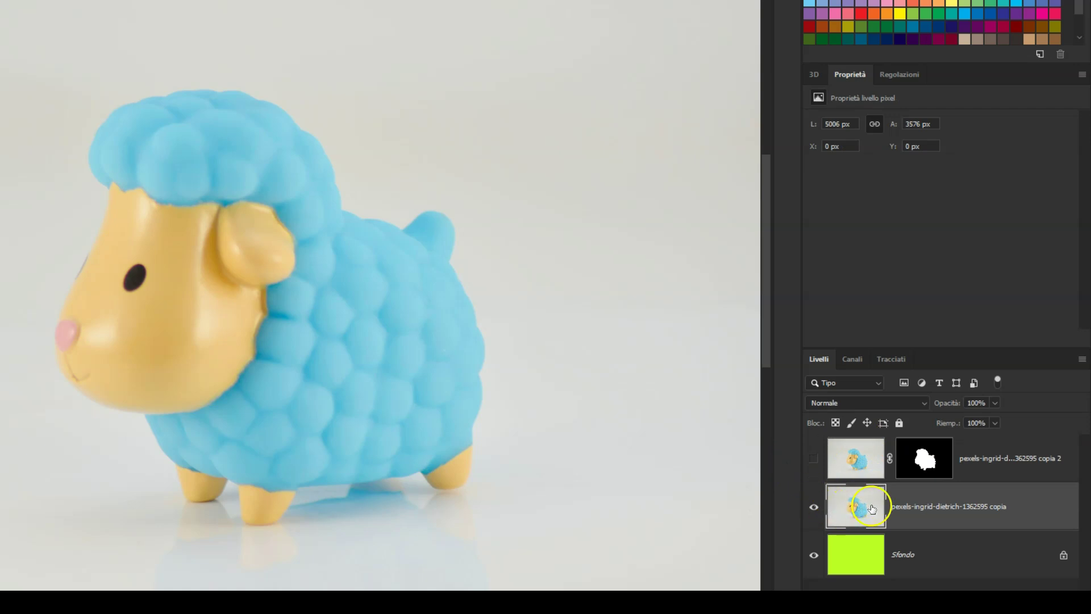
- Rename the masked top layer to 'livello con maschera livello'
{"action": "double_click", "coordinate": [973, 459]}
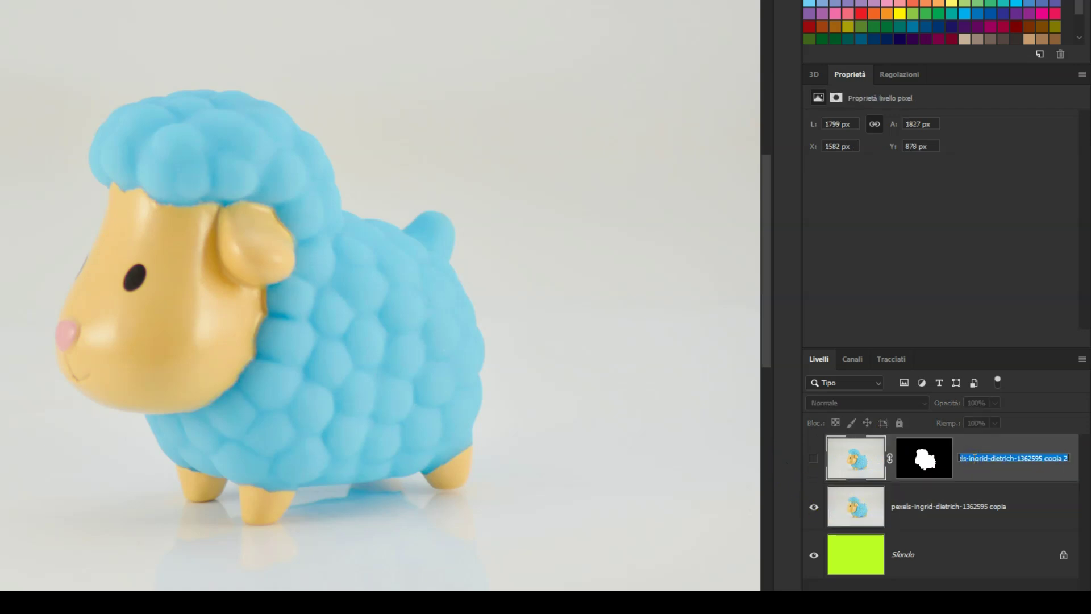
{"action": "type", "text": "livello con masche"}
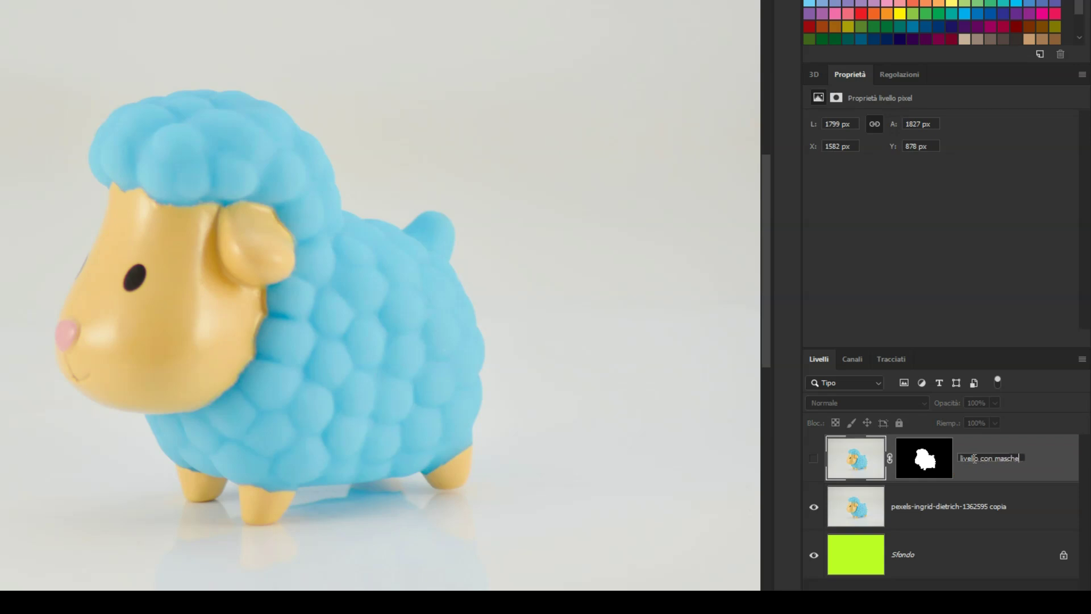
{"action": "type", "text": "llo"}
{"action": "left_click", "coordinate": [957, 506]}
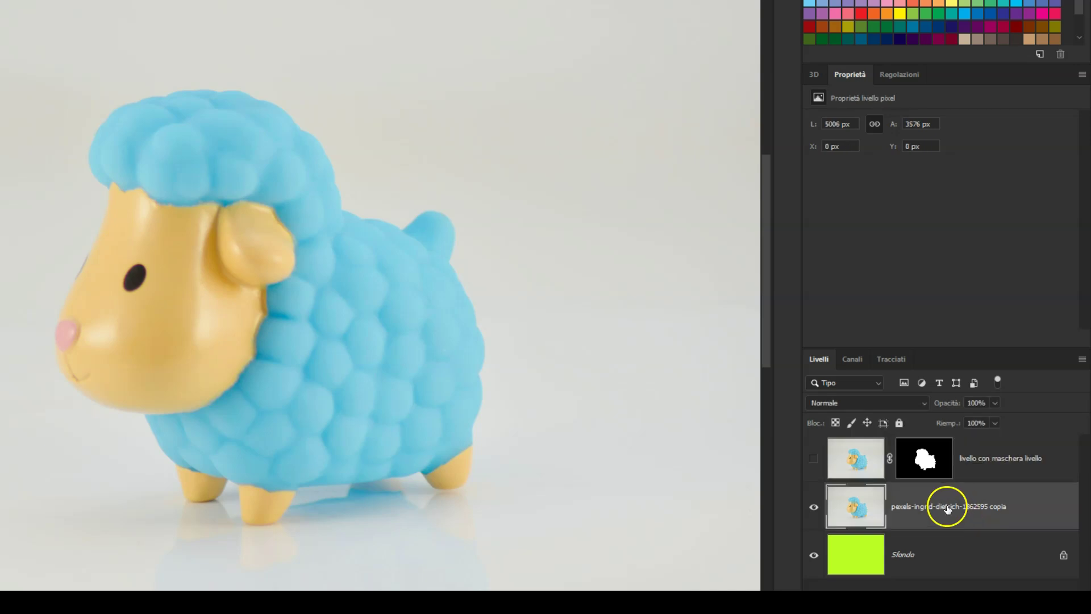
- Rename the middle sheep layer to 'livello con maschera vettoriale'
{"action": "double_click", "coordinate": [946, 506]}
{"action": "key", "text": "BackSpace"}
{"action": "type", "text": "livello con maschera vettoria"}
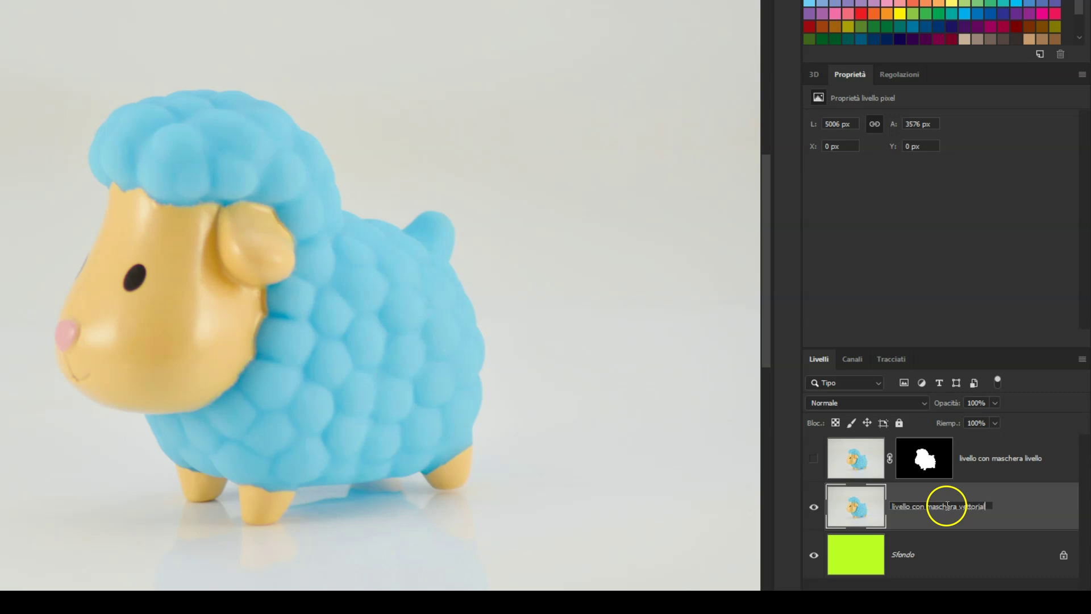
{"action": "type", "text": "le"}
{"action": "key", "text": "Return"}
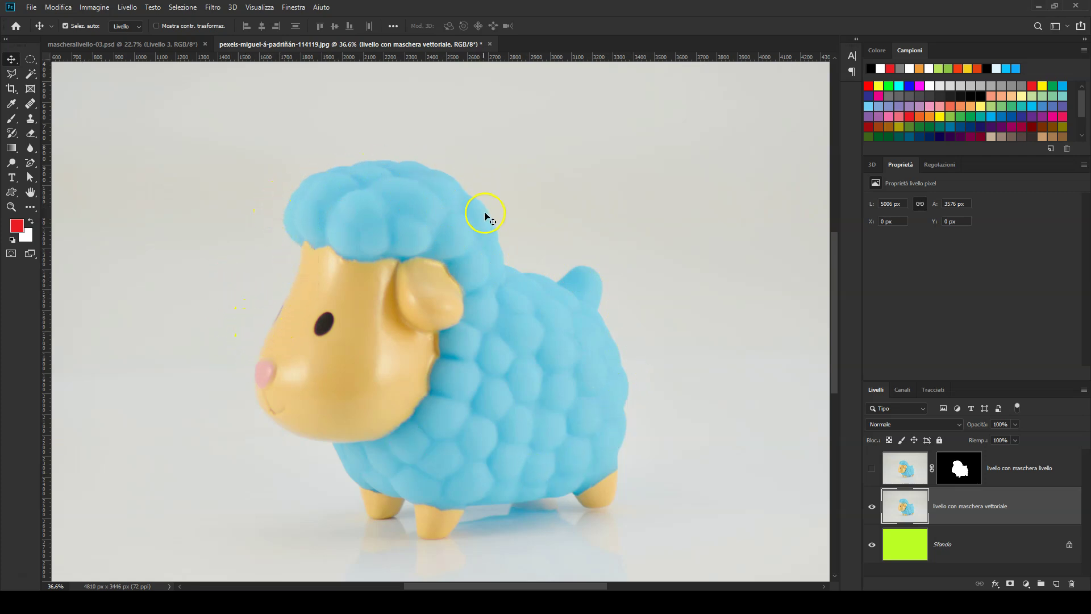
{"action": "scroll", "coordinate": [583, 307], "scroll_direction": "down", "scroll_amount": 1}
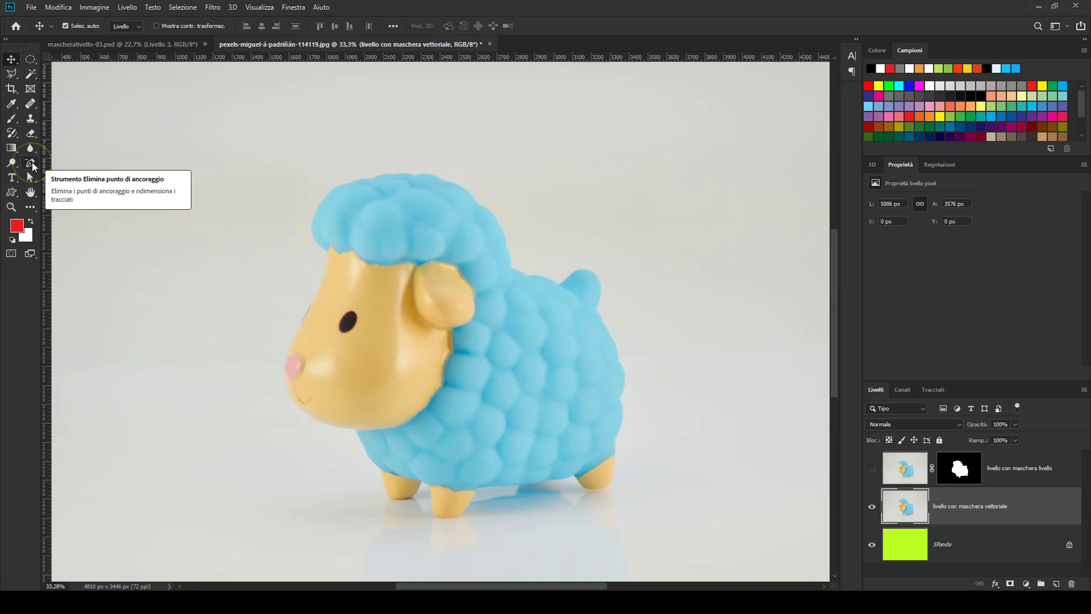
{"action": "left_click", "coordinate": [146, 219]}
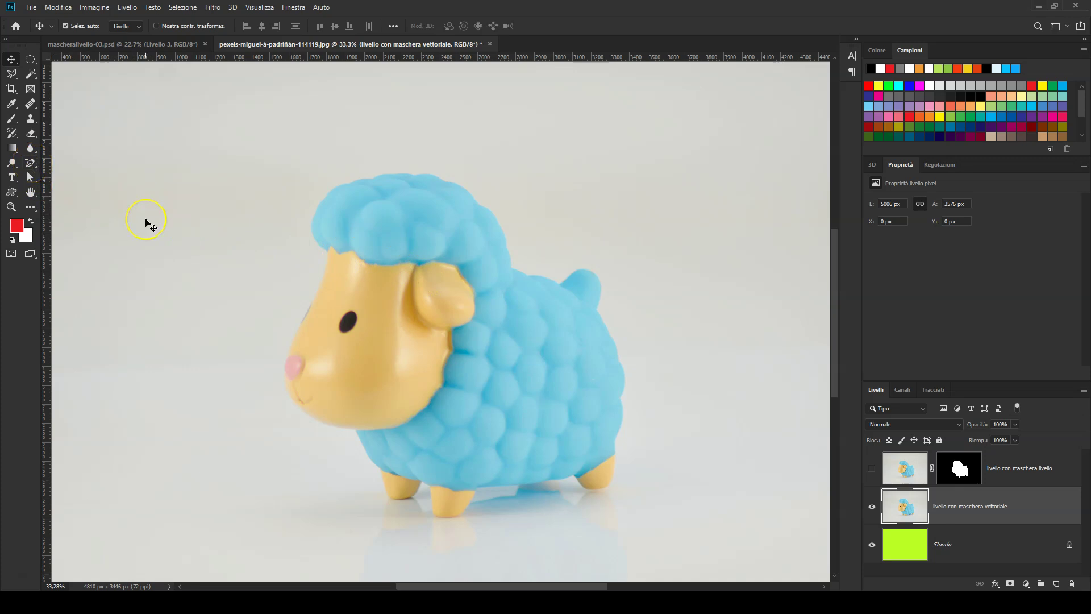
{"action": "scroll", "coordinate": [146, 220], "scroll_direction": "down", "scroll_amount": 1}
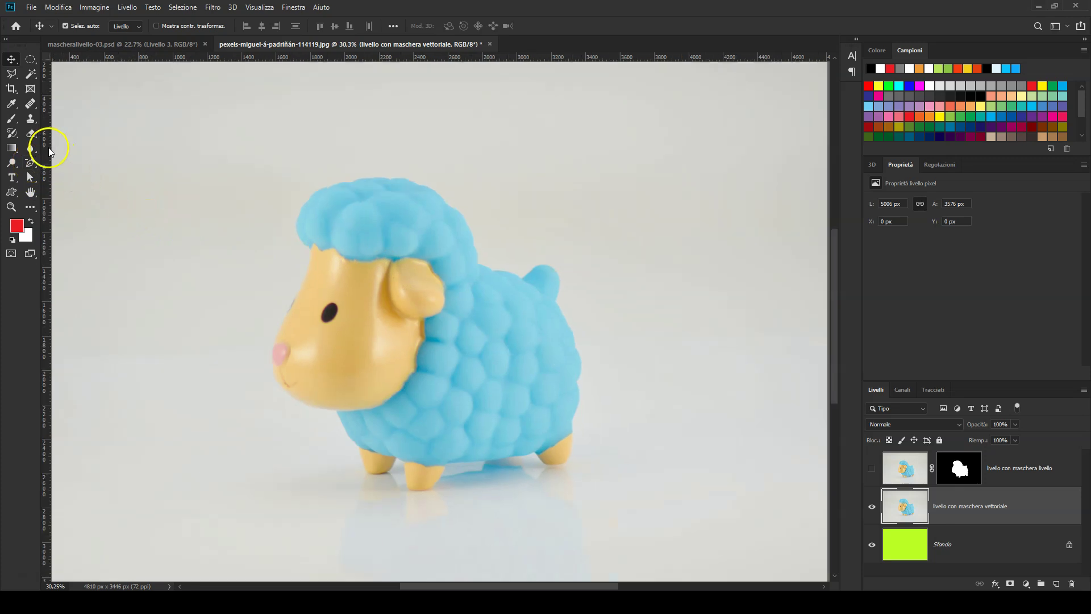
- Select the sheep with the Magic Wand's Select Subject and show the empty Paths panel
{"action": "left_click", "coordinate": [30, 77]}
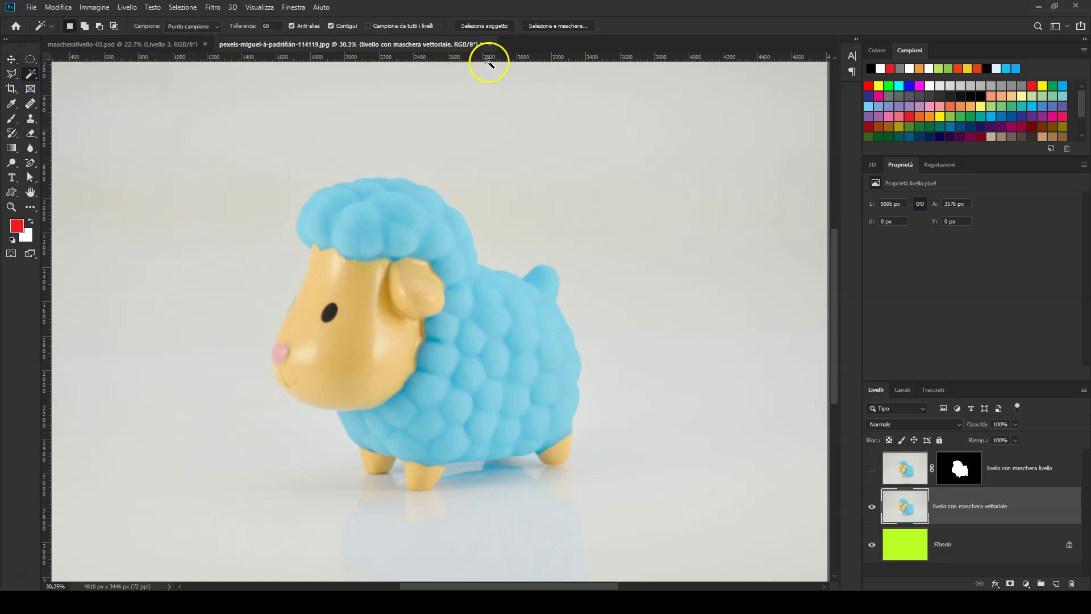
{"action": "left_click", "coordinate": [476, 25]}
{"action": "left_click", "coordinate": [932, 390]}
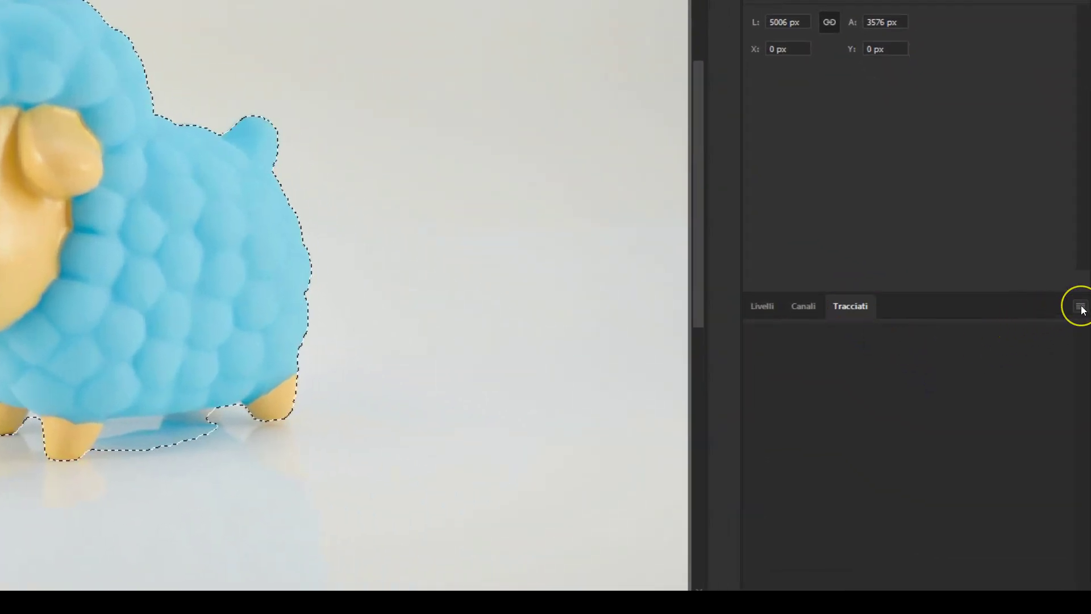
- Make a work path from the sheep selection at 3,0 tolerance, then return to Layers
{"action": "left_click", "coordinate": [1081, 307]}
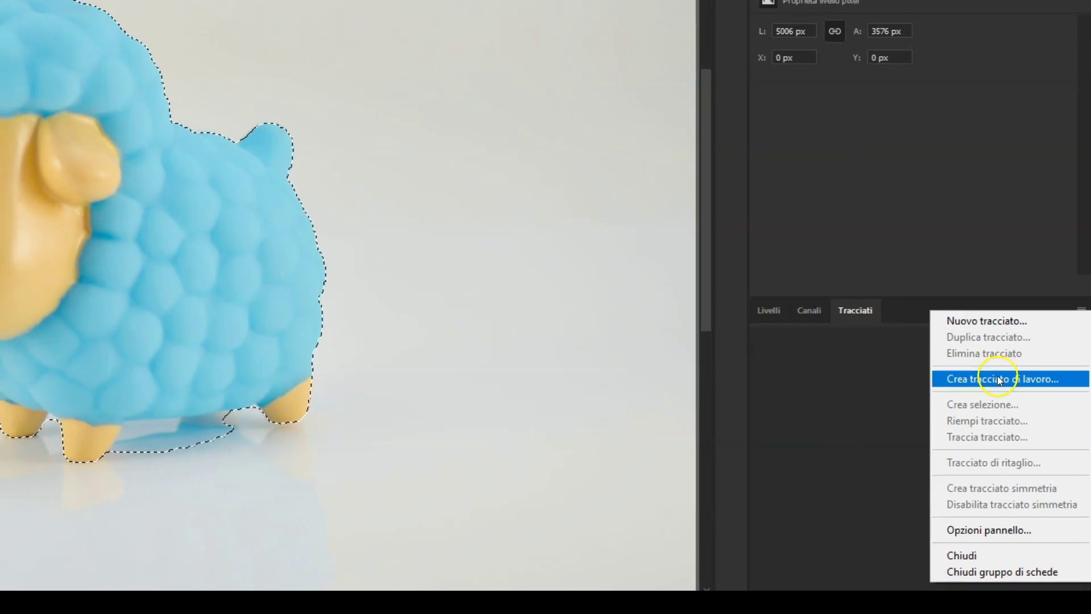
{"action": "left_click", "coordinate": [1000, 380]}
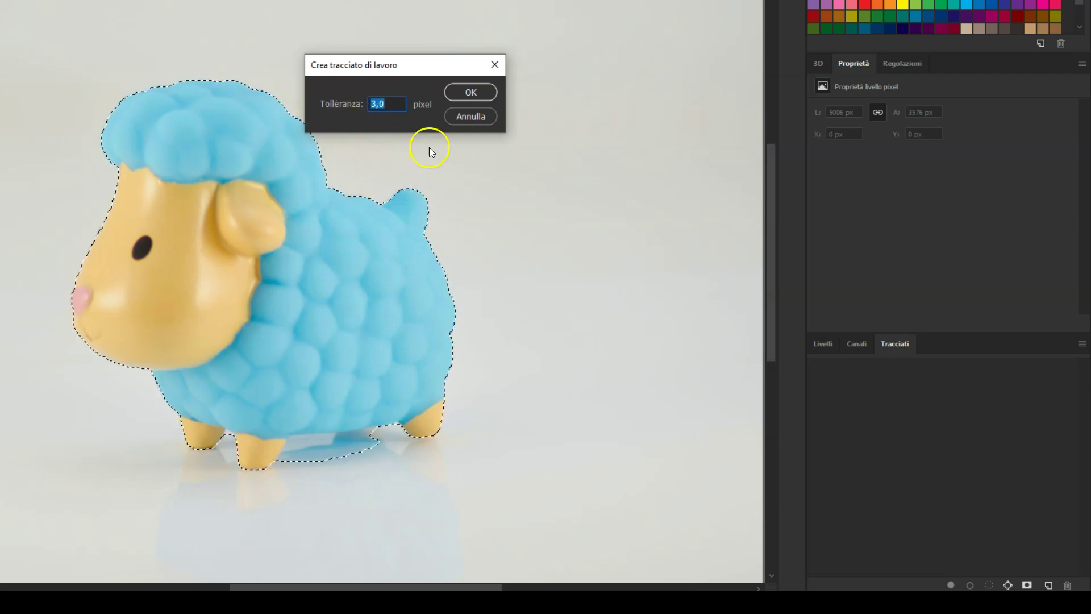
{"action": "left_click", "coordinate": [462, 93]}
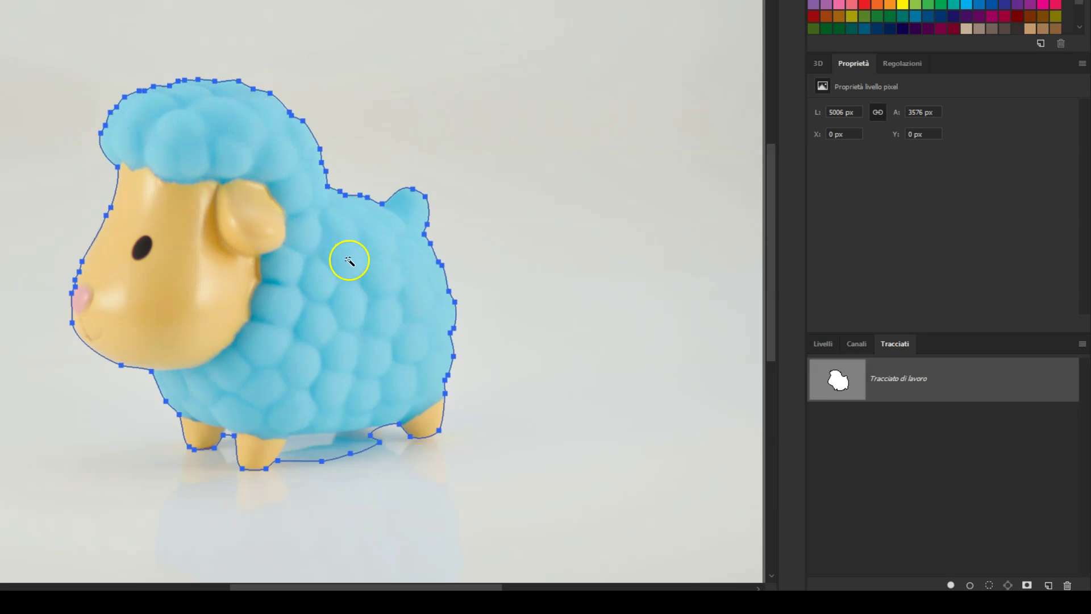
{"action": "left_click", "coordinate": [823, 344]}
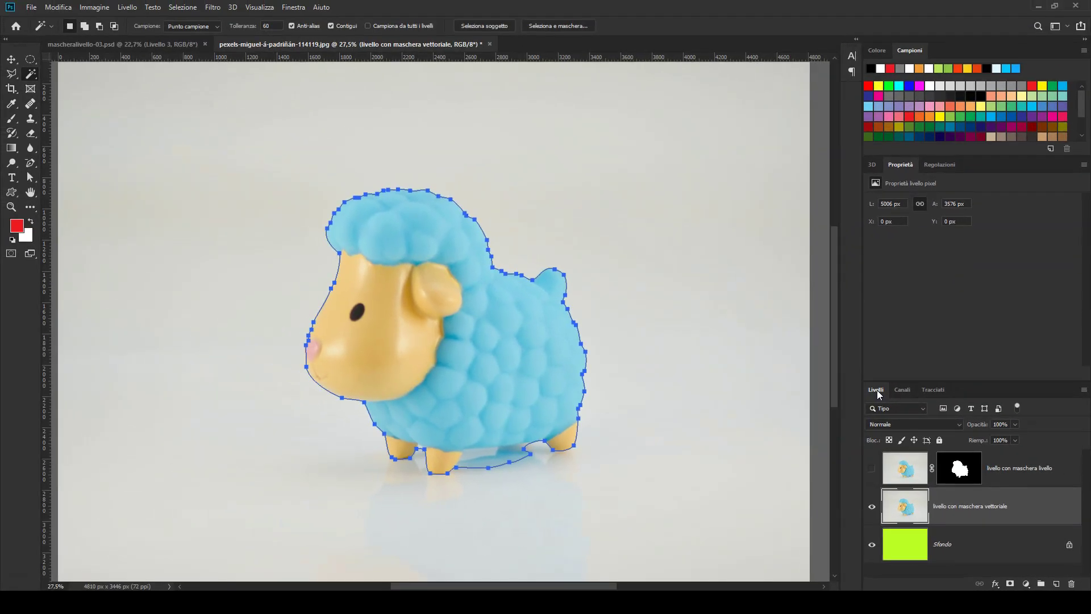
- Apply Layer > Vector Mask > Current Path to 'livello con maschera vettoriale'
{"action": "left_click", "coordinate": [128, 10]}
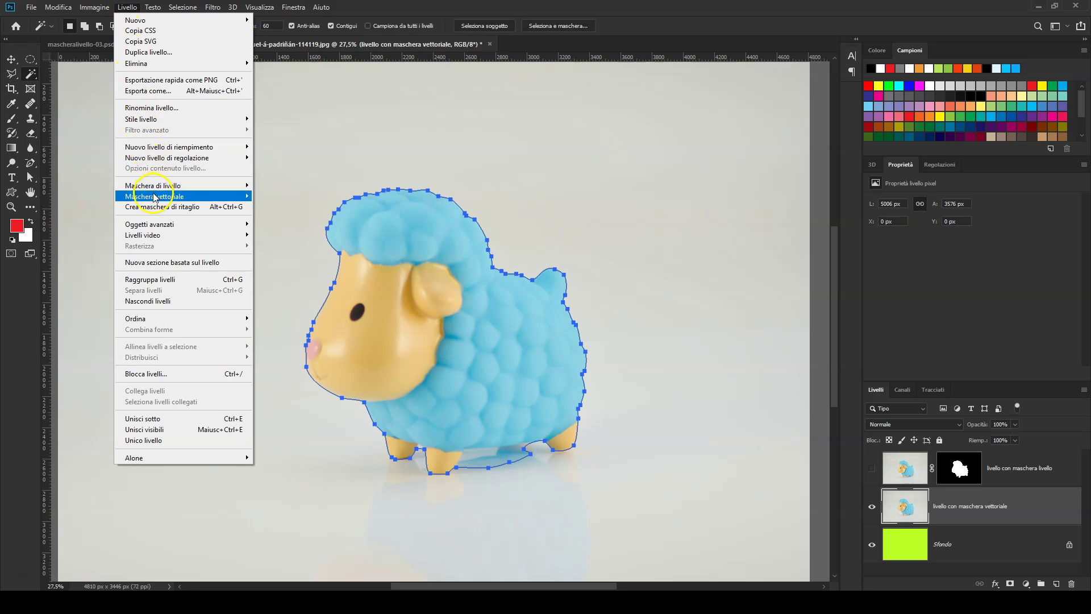
{"action": "mouse_move", "coordinate": [154, 196]}
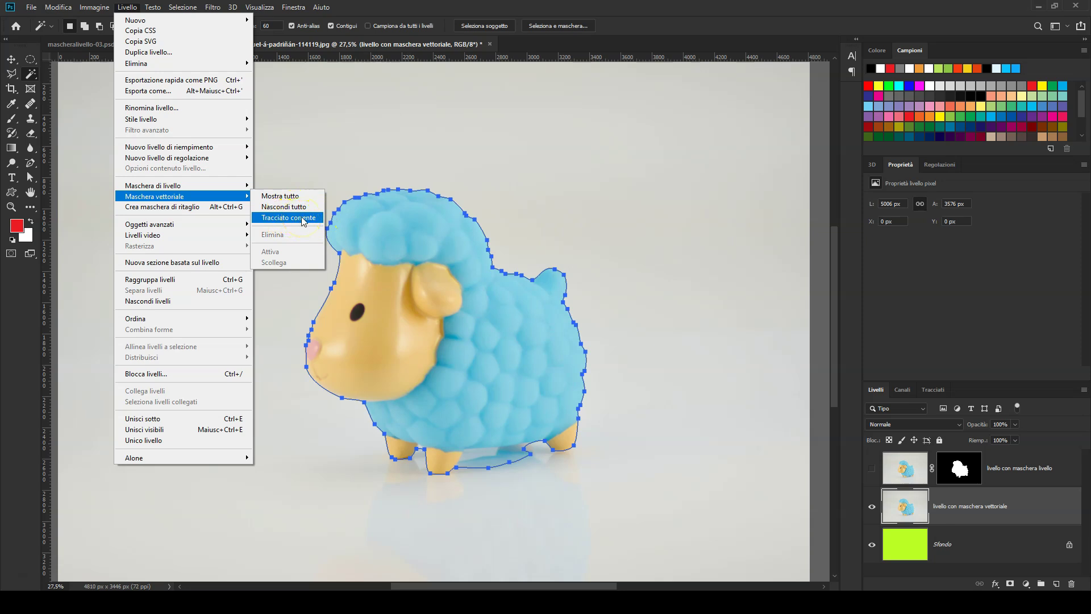
{"action": "left_click", "coordinate": [303, 220]}
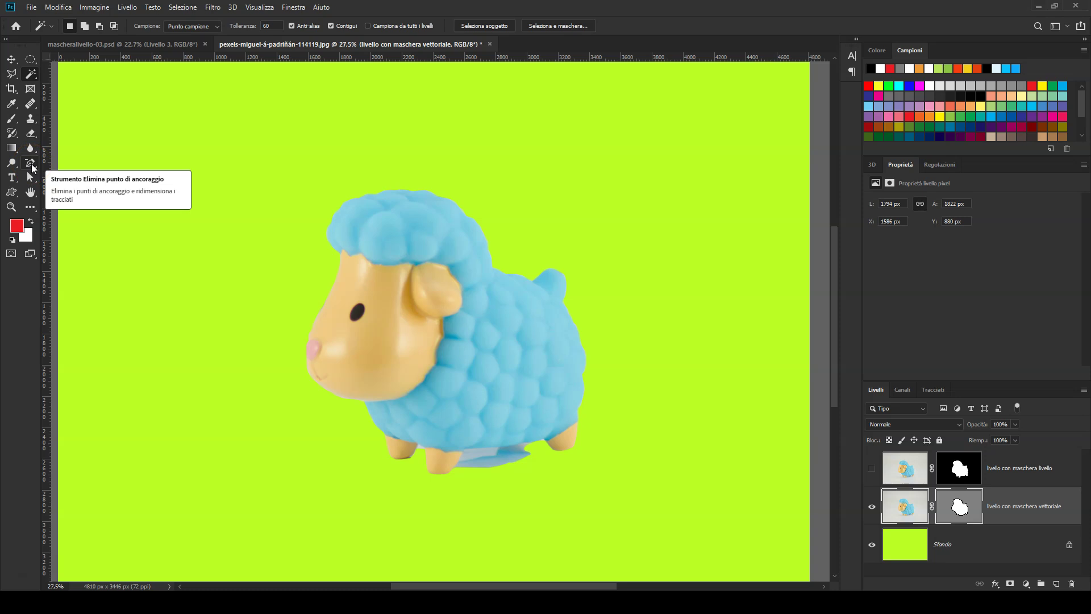
- Pick the Delete Anchor Point tool and zoom in on the sheep's underside
{"action": "left_click", "coordinate": [31, 165]}
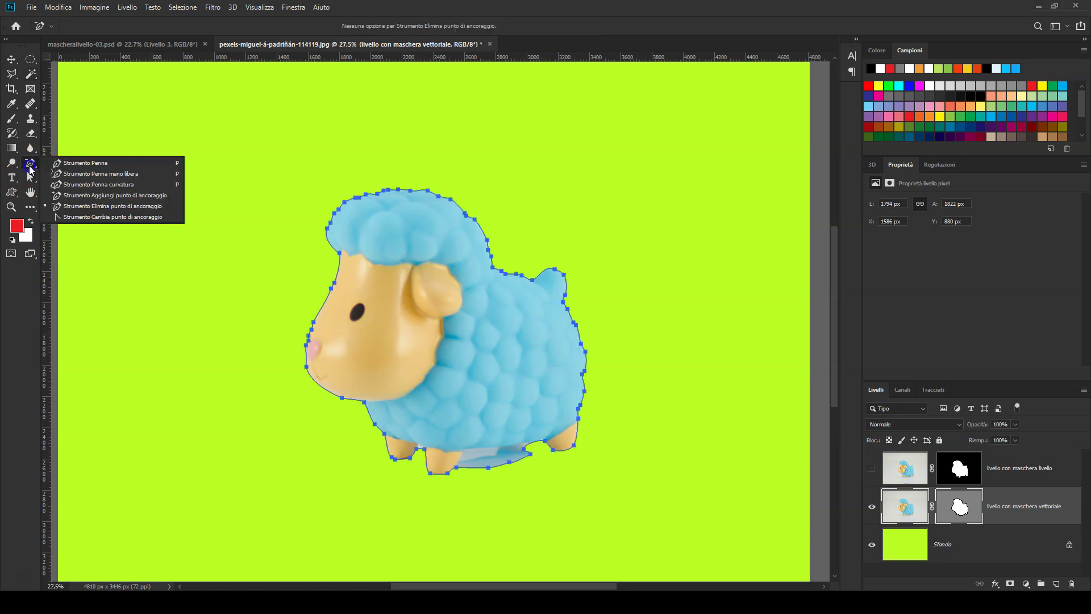
{"action": "left_click", "coordinate": [73, 199]}
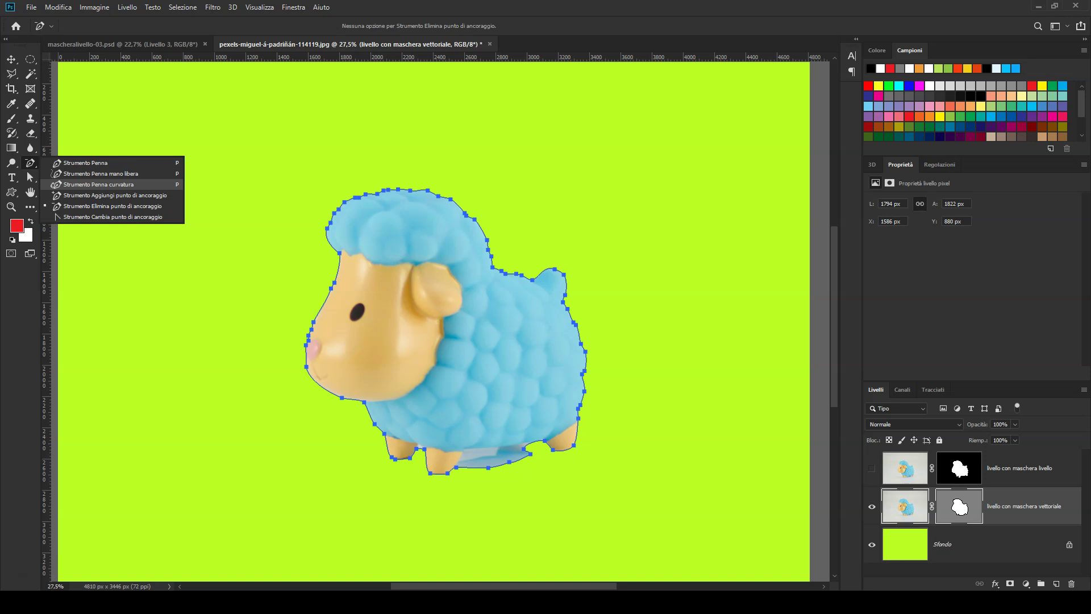
{"action": "left_click", "coordinate": [80, 206]}
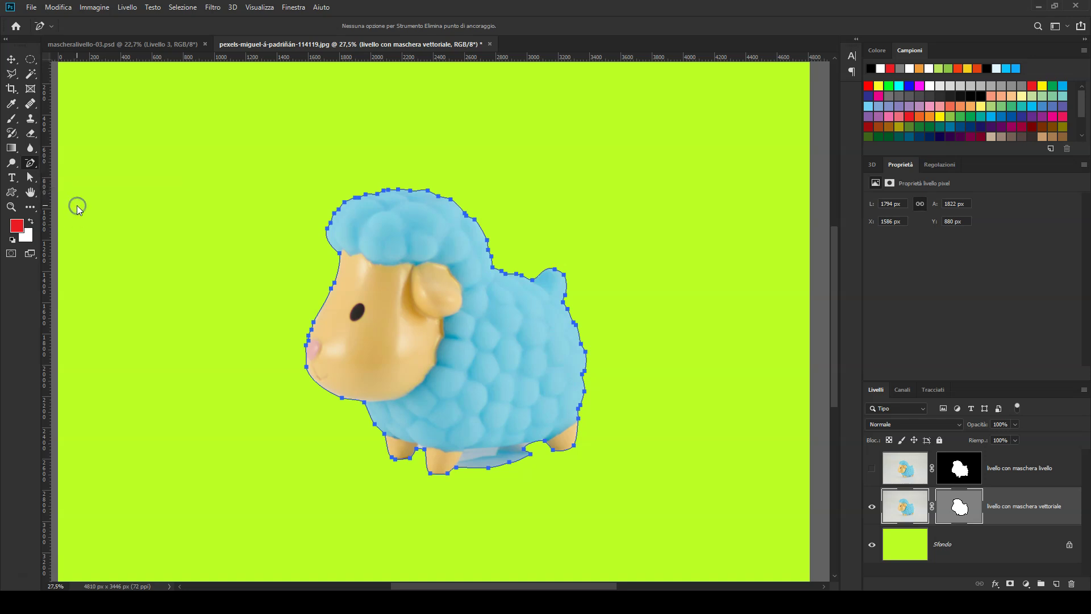
{"action": "scroll", "coordinate": [445, 423], "scroll_direction": "up", "scroll_amount": 1}
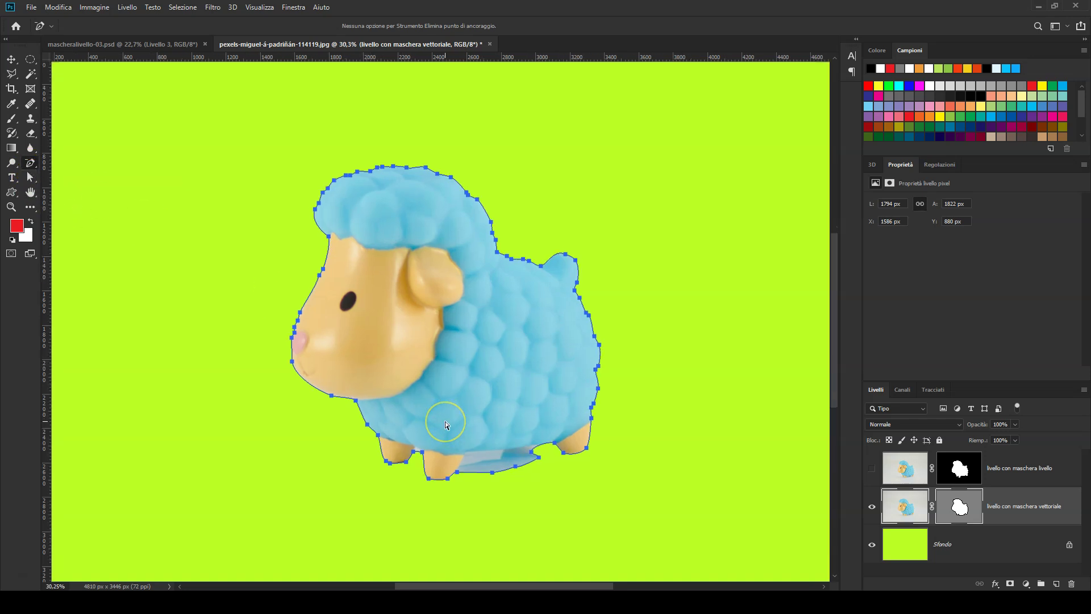
{"action": "scroll", "coordinate": [445, 423], "scroll_direction": "up", "scroll_amount": 1}
{"action": "scroll", "coordinate": [445, 421], "scroll_direction": "up", "scroll_amount": 3}
{"action": "scroll", "coordinate": [483, 454], "scroll_direction": "down", "scroll_amount": 3}
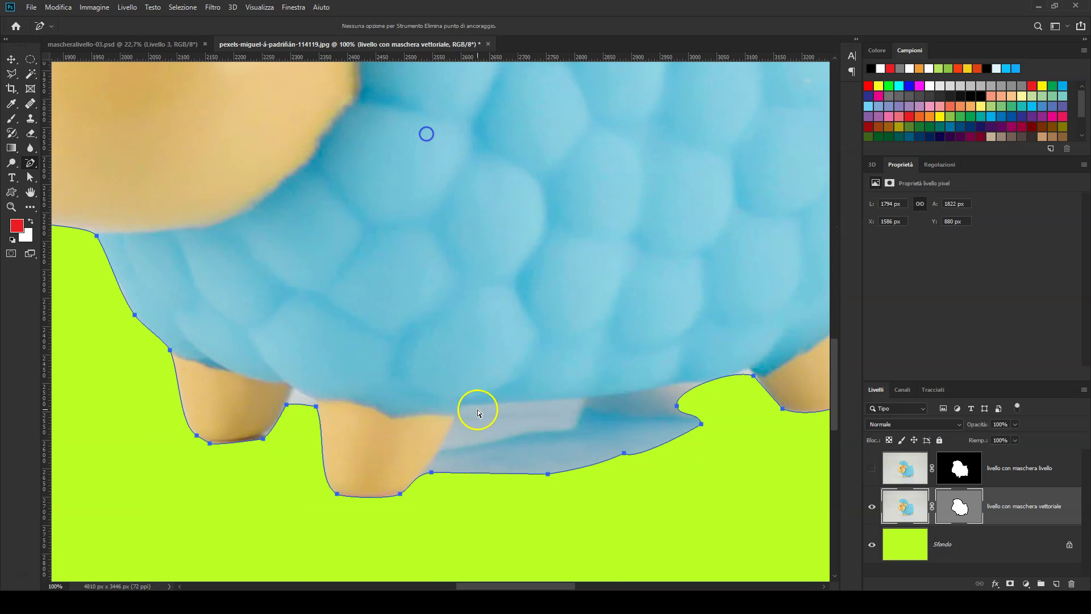
- Select the vector mask and delete two anchors under the belly and near the rear foot
{"action": "left_click", "coordinate": [959, 509]}
{"action": "left_click", "coordinate": [959, 510]}
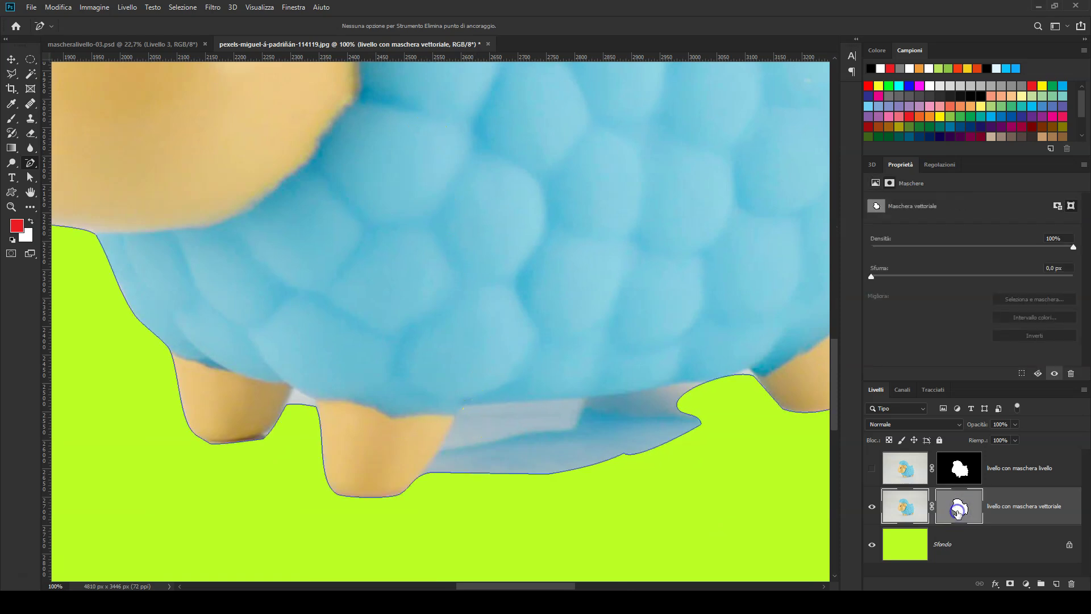
{"action": "left_click", "coordinate": [548, 475]}
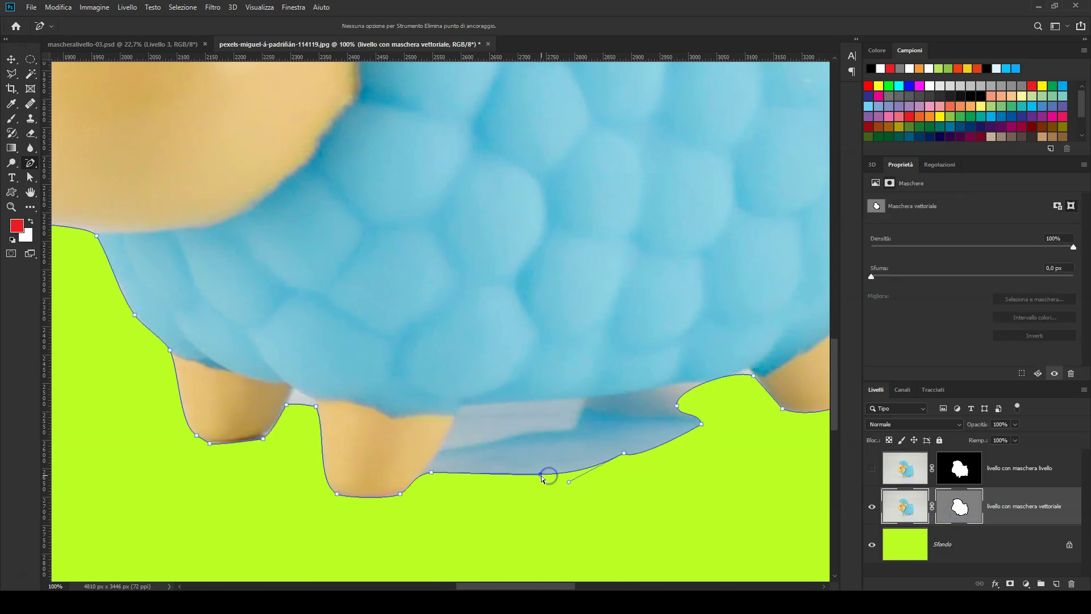
{"action": "left_click", "coordinate": [624, 453]}
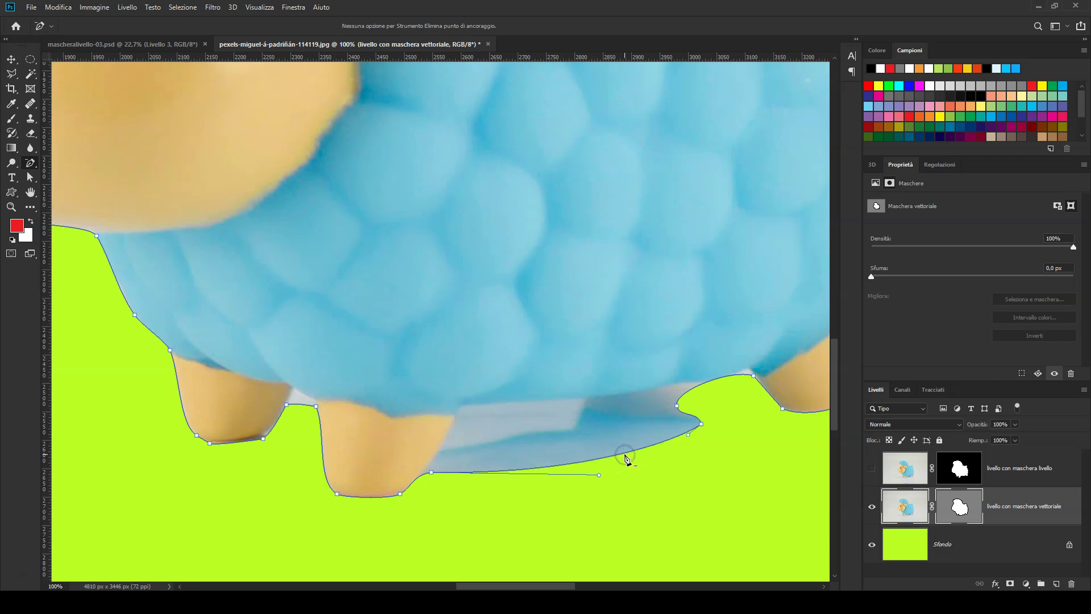
{"action": "left_click", "coordinate": [702, 425]}
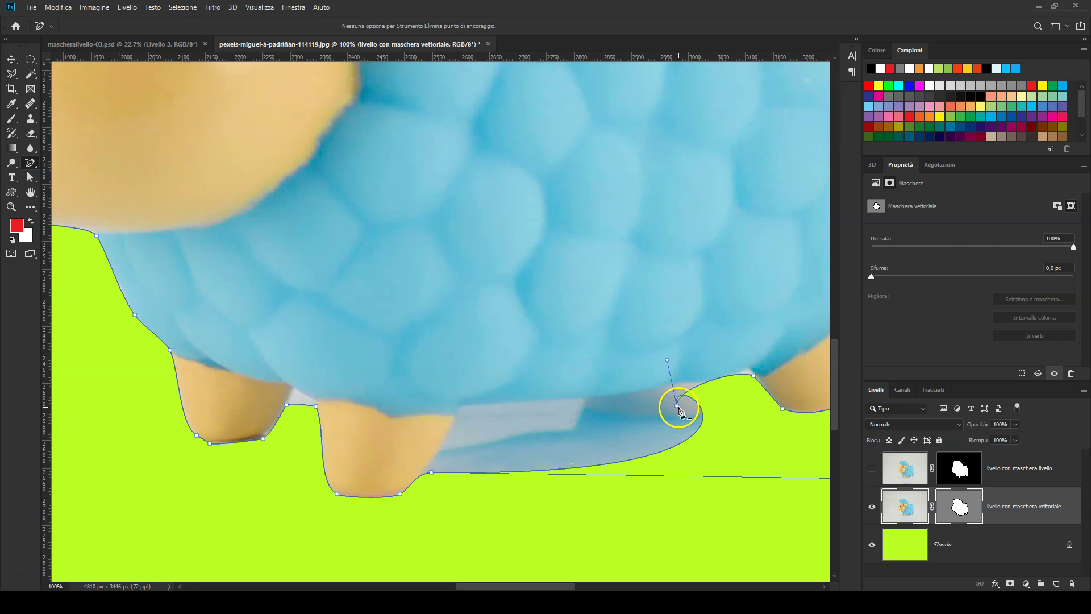
{"action": "left_click", "coordinate": [30, 176]}
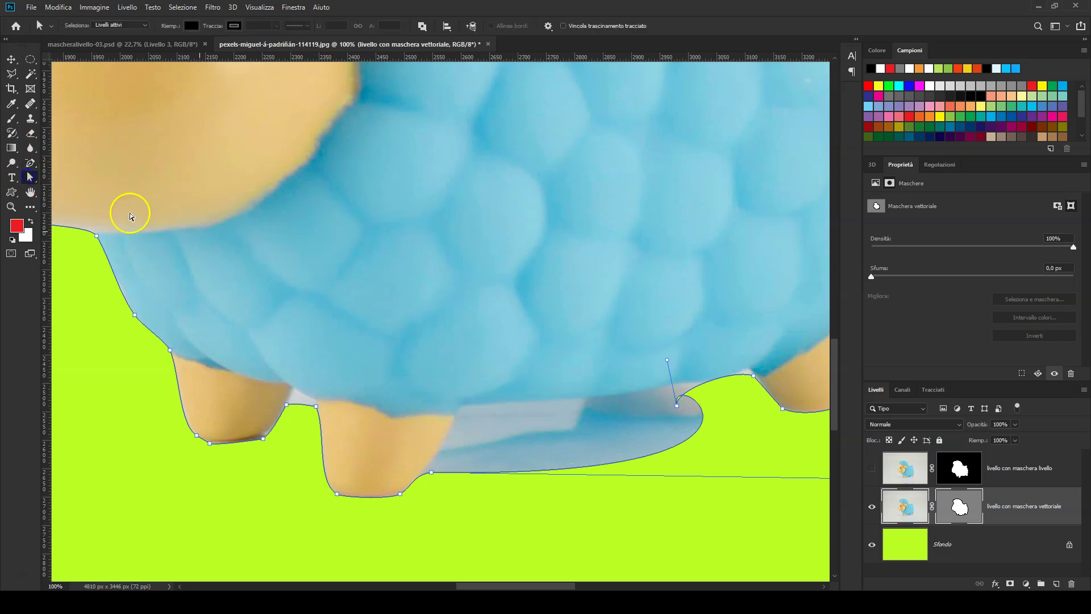
- Flatten the mask curve under the belly and delete an extra front-leg anchor
{"action": "left_click_drag", "start_coordinate": [676, 406], "coordinate": [457, 407]}
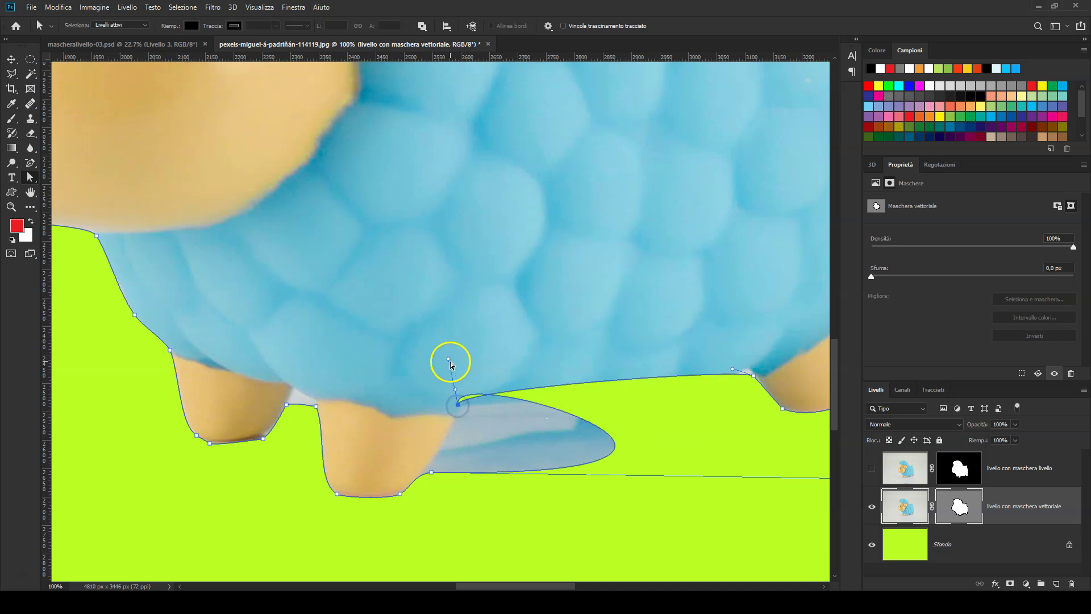
{"action": "mouse_move", "coordinate": [448, 358]}
{"action": "left_mouse_down"}
{"action": "mouse_move", "coordinate": [448, 452]}
{"action": "mouse_move", "coordinate": [682, 480]}
{"action": "left_mouse_up"}
{"action": "mouse_move", "coordinate": [570, 462]}
{"action": "left_mouse_down"}
{"action": "mouse_move", "coordinate": [676, 443]}
{"action": "mouse_move", "coordinate": [288, 421]}
{"action": "mouse_move", "coordinate": [280, 432]}
{"action": "left_mouse_up"}
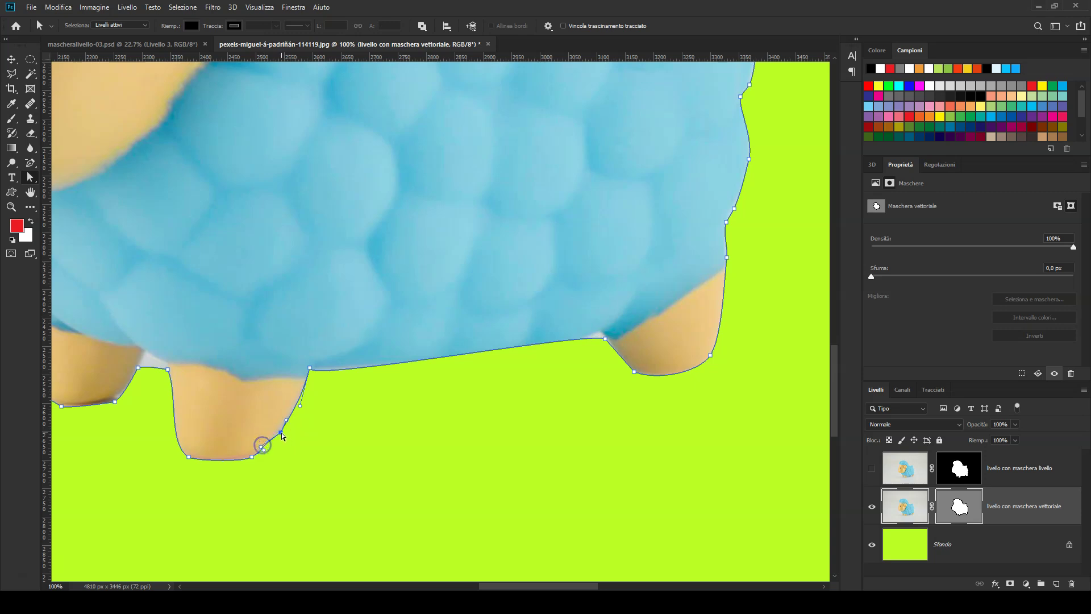
{"action": "left_click", "coordinate": [31, 162]}
{"action": "left_click", "coordinate": [281, 433]}
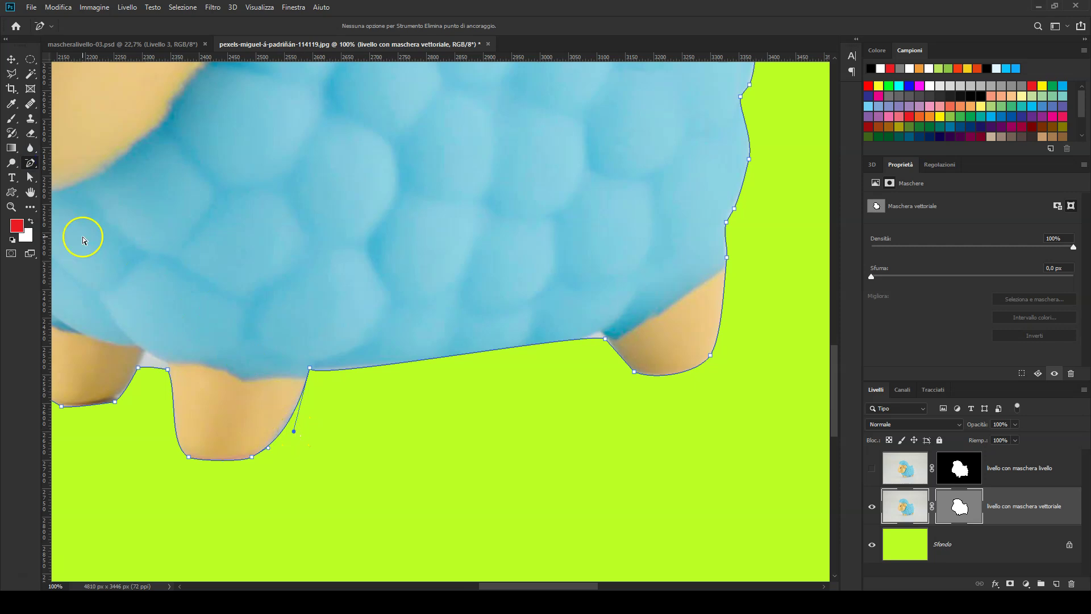
- Raise the belly-leg anchor and convert the leg's top-corner anchor into a curve
{"action": "left_click", "coordinate": [30, 179]}
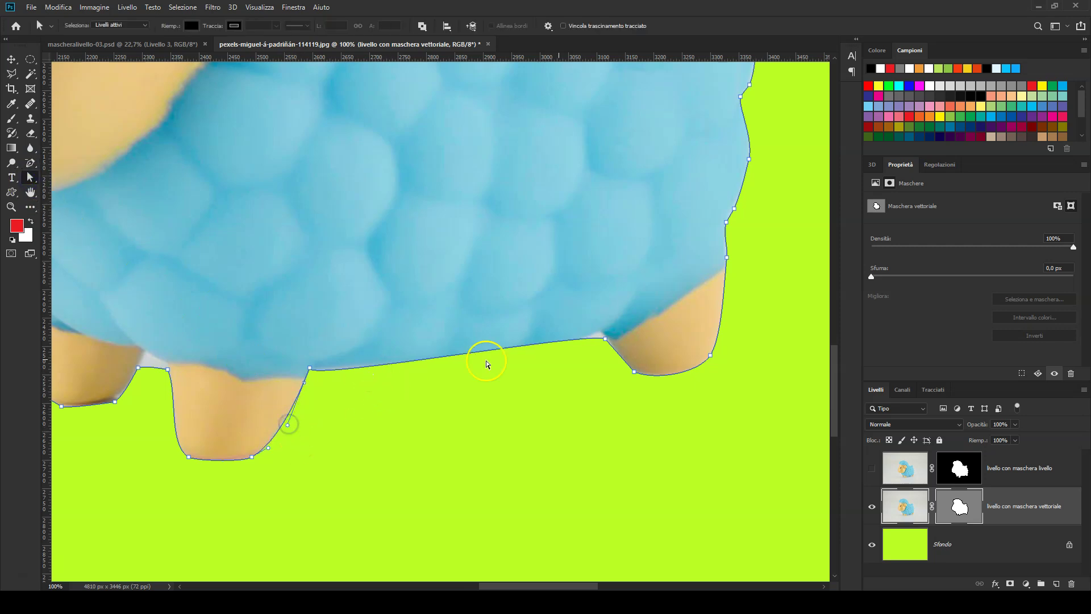
{"action": "scroll", "coordinate": [602, 353], "scroll_direction": "up", "scroll_amount": 5}
{"action": "left_click", "coordinate": [610, 323]}
{"action": "mouse_move", "coordinate": [610, 322]}
{"action": "left_mouse_down"}
{"action": "mouse_move", "coordinate": [543, 285]}
{"action": "mouse_move", "coordinate": [545, 316]}
{"action": "mouse_move", "coordinate": [599, 307]}
{"action": "left_mouse_up"}
{"action": "scroll", "coordinate": [479, 396], "scroll_direction": "left", "scroll_amount": 5}
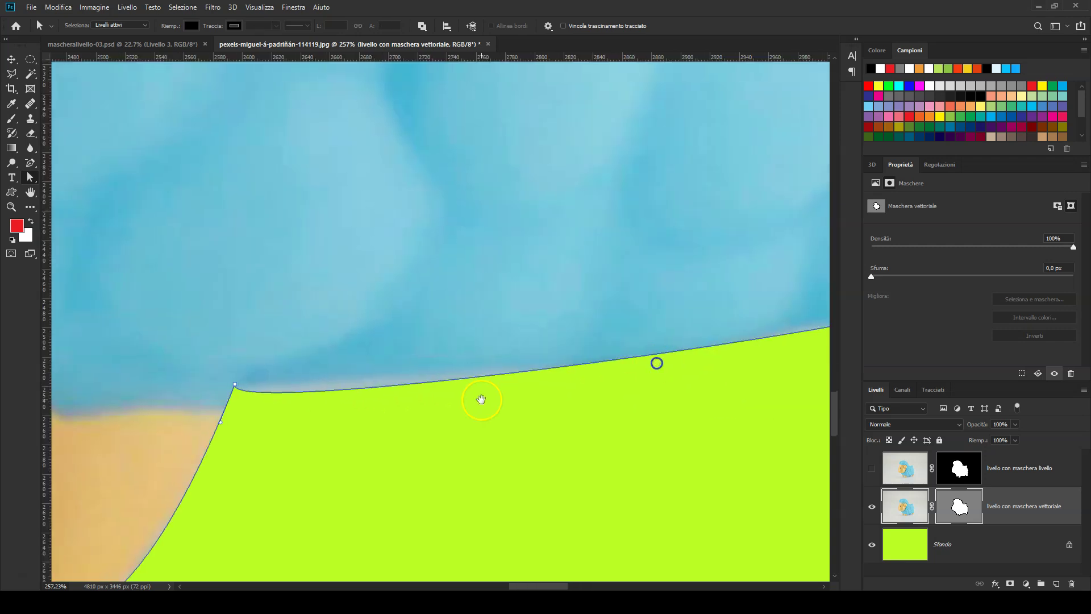
{"action": "left_click", "coordinate": [247, 383]}
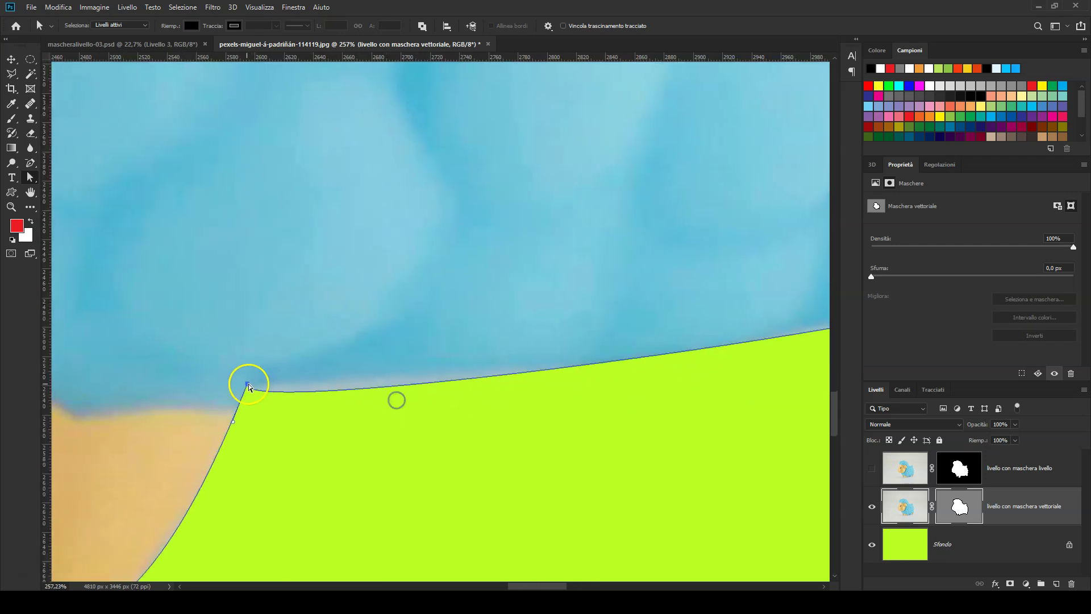
{"action": "right_click", "coordinate": [33, 166]}
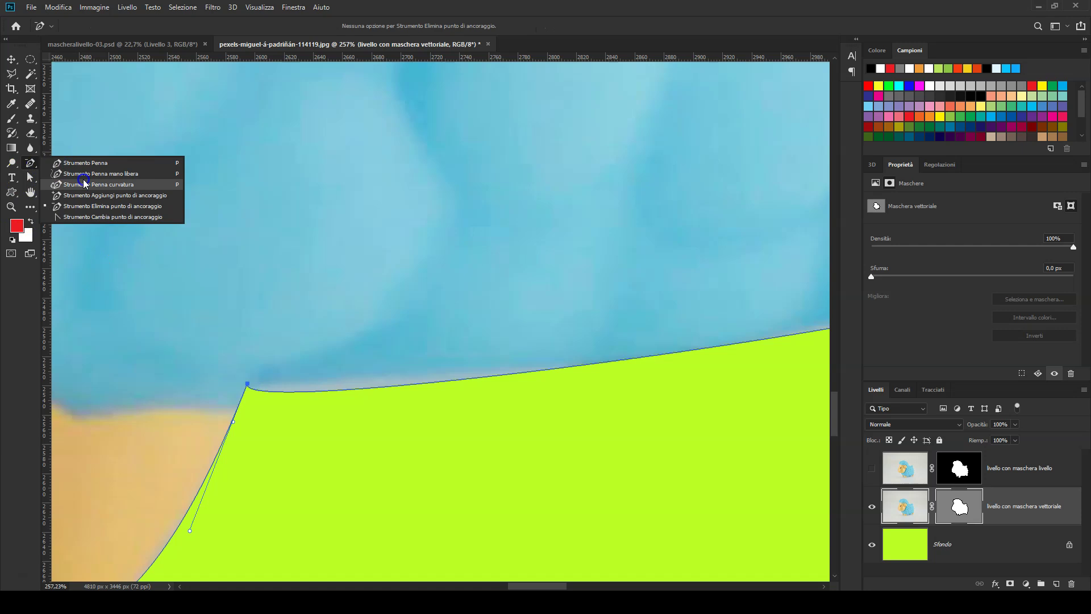
{"action": "left_click", "coordinate": [98, 216]}
{"action": "left_click", "coordinate": [247, 384]}
{"action": "mouse_move", "coordinate": [248, 384]}
{"action": "left_mouse_down"}
{"action": "mouse_move", "coordinate": [215, 407]}
{"action": "mouse_move", "coordinate": [249, 458]}
{"action": "mouse_move", "coordinate": [404, 314]}
{"action": "mouse_move", "coordinate": [389, 318]}
{"action": "mouse_move", "coordinate": [402, 251]}
{"action": "mouse_move", "coordinate": [453, 256]}
{"action": "mouse_move", "coordinate": [464, 286]}
{"action": "mouse_move", "coordinate": [429, 254]}
{"action": "left_mouse_up"}
- Adjust the anchors between the legs and at the leg bottoms to straighten the outline
{"action": "left_click", "coordinate": [426, 258]}
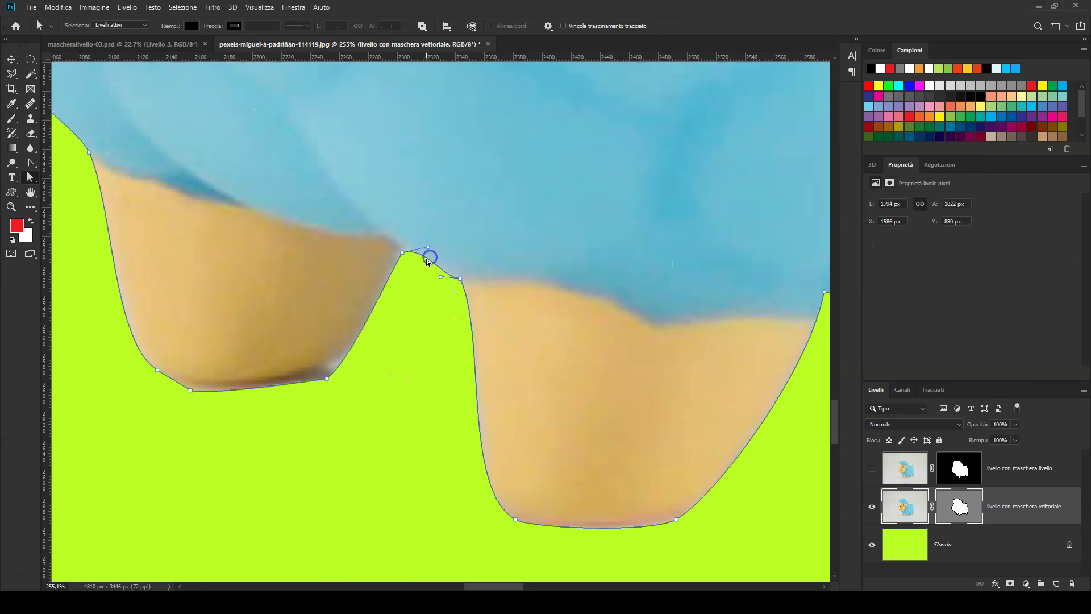
{"action": "left_click", "coordinate": [460, 279]}
{"action": "scroll", "coordinate": [511, 299], "scroll_direction": "down", "scroll_amount": 1}
{"action": "scroll", "coordinate": [511, 300], "scroll_direction": "down", "scroll_amount": 3}
{"action": "left_click", "coordinate": [386, 348]}
{"action": "left_click", "coordinate": [386, 348], "text": "alt"}
{"action": "left_click", "coordinate": [292, 362]}
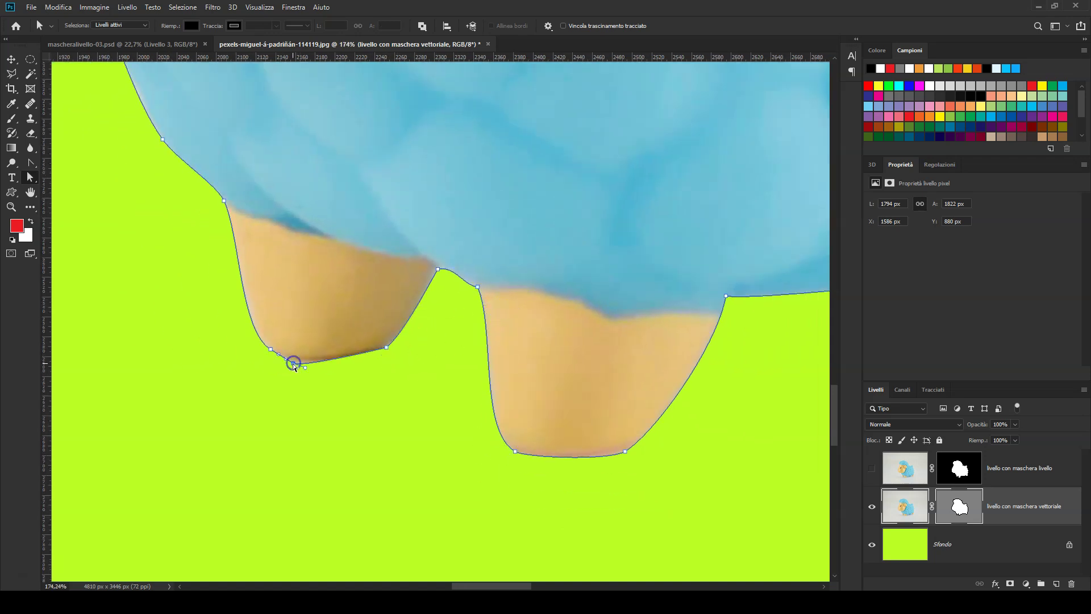
{"action": "left_click", "coordinate": [387, 348]}
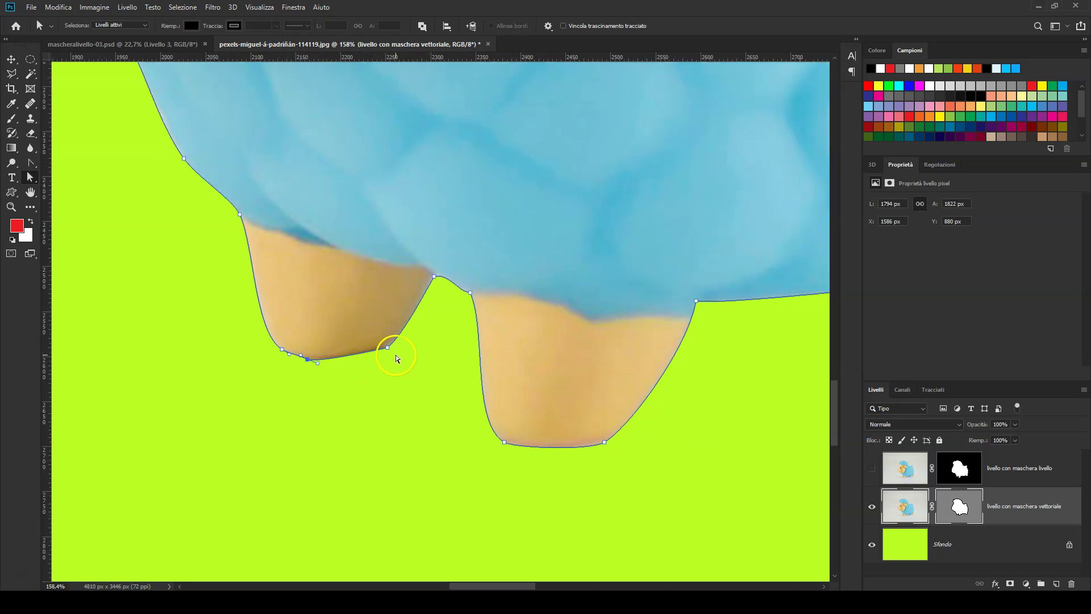
{"action": "scroll", "coordinate": [444, 312], "scroll_direction": "down", "scroll_amount": 5}
{"action": "scroll", "coordinate": [471, 315], "scroll_direction": "down", "scroll_amount": 5}
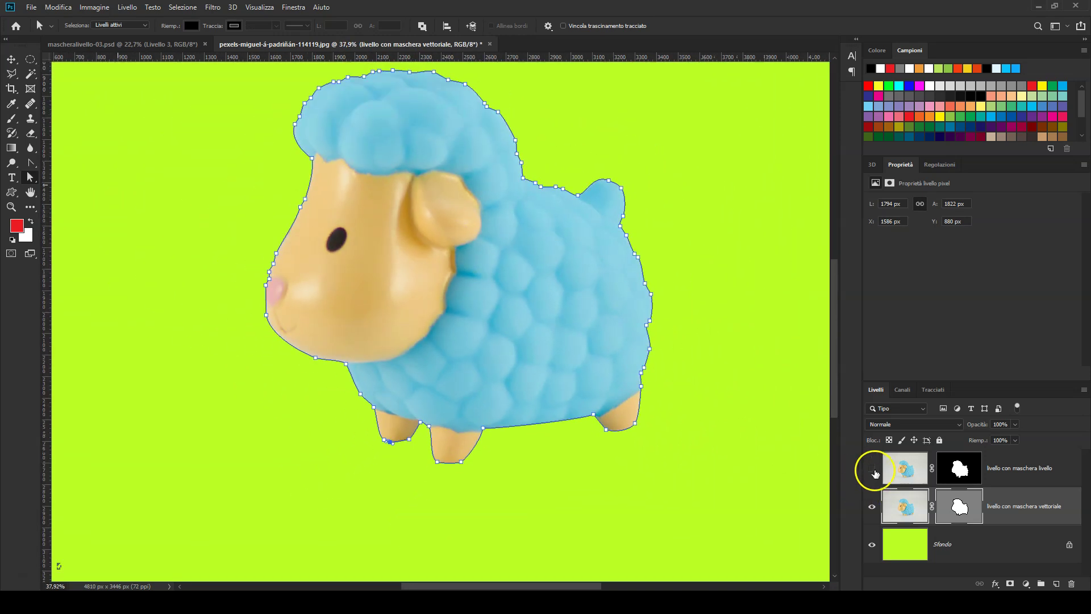
- Show the layer-mask sheep again and hide the path outline on the canvas
{"action": "left_click", "coordinate": [873, 468]}
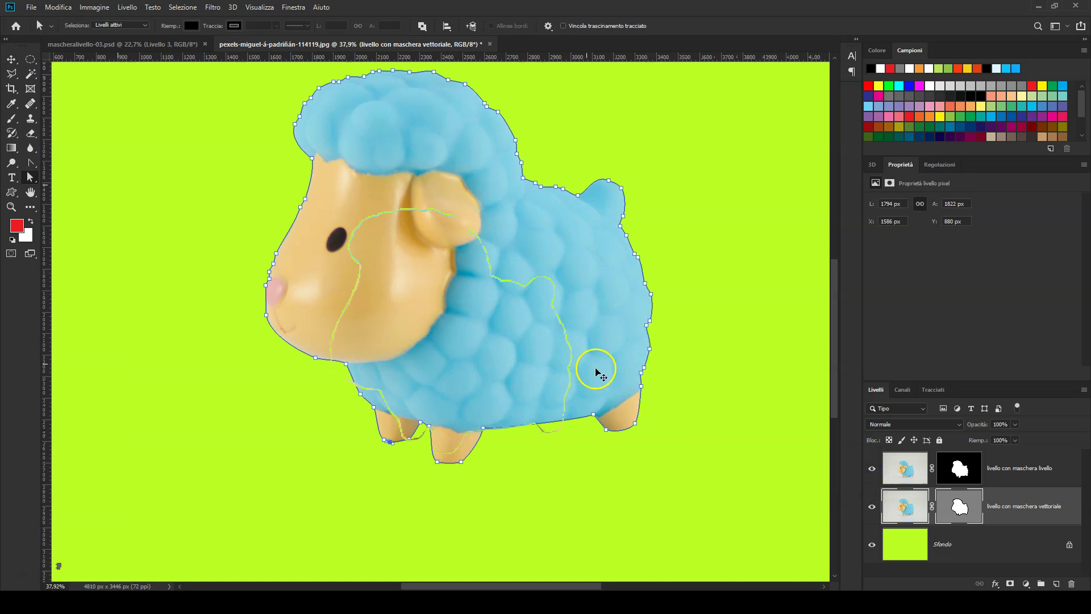
{"action": "key", "text": "v"}
{"action": "left_click", "coordinate": [479, 342]}
{"action": "scroll", "coordinate": [479, 342], "scroll_direction": "down", "scroll_amount": 3}
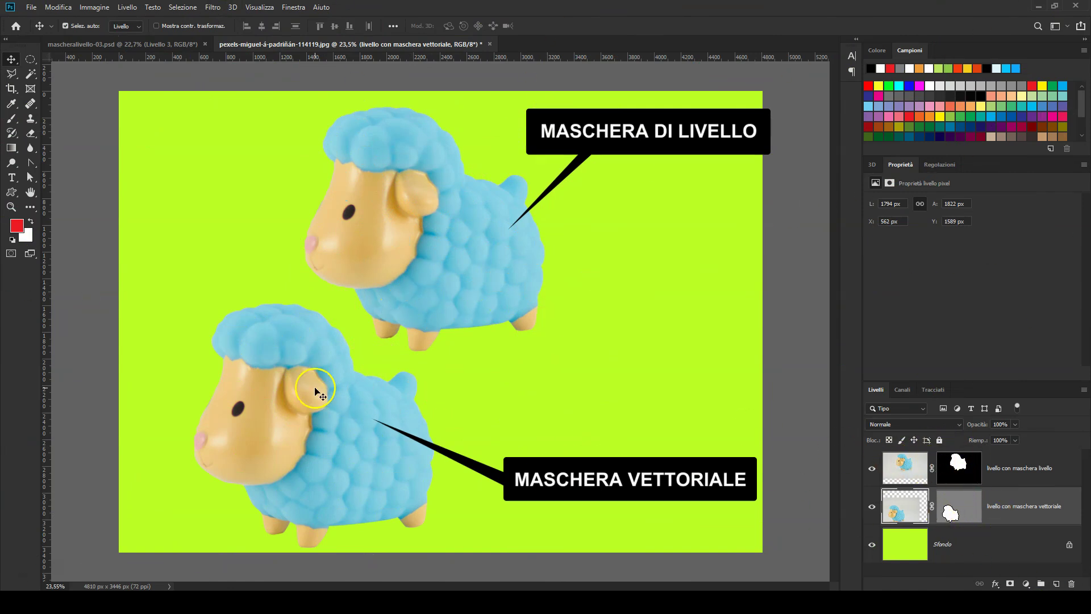
- Zoom in and pan across the sheep's wool, face, eye and ear, toggling the rulers
{"action": "scroll", "coordinate": [317, 392], "scroll_direction": "up", "scroll_amount": 3}
{"action": "scroll", "coordinate": [317, 395], "scroll_direction": "up", "scroll_amount": 4}
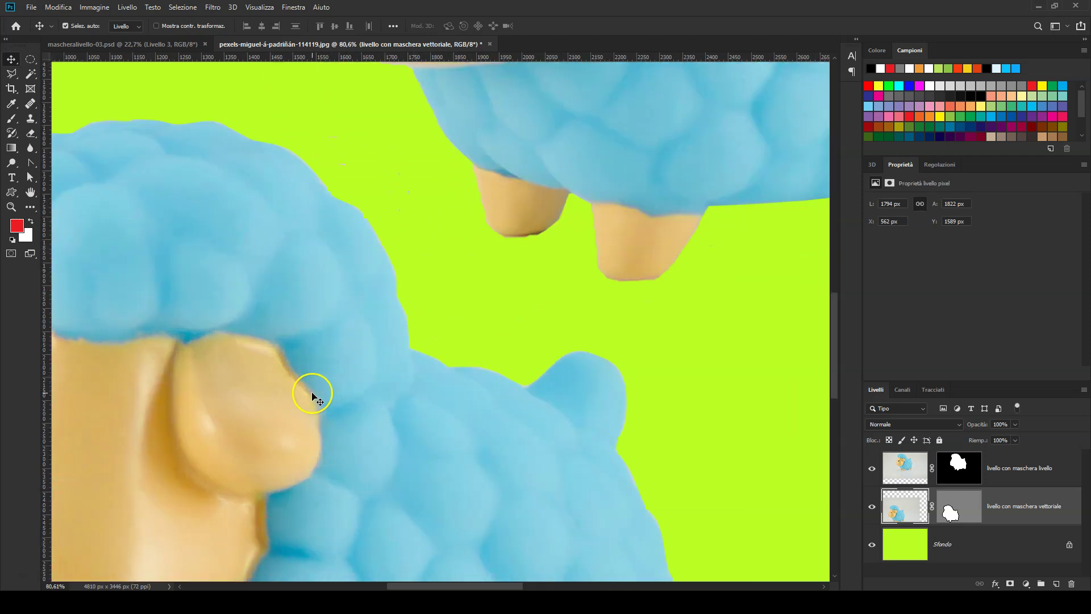
{"action": "scroll", "coordinate": [267, 355], "scroll_direction": "up", "scroll_amount": 1}
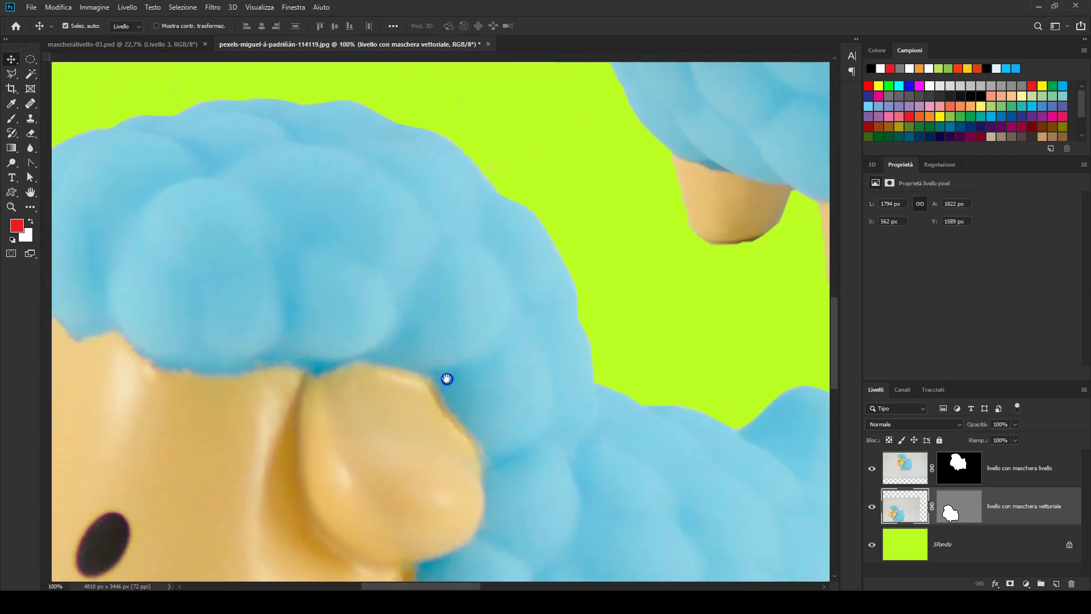
{"action": "left_click_drag", "start_coordinate": [445, 377], "coordinate": [471, 435]}
{"action": "left_click_drag", "start_coordinate": [372, 312], "coordinate": [592, 238]}
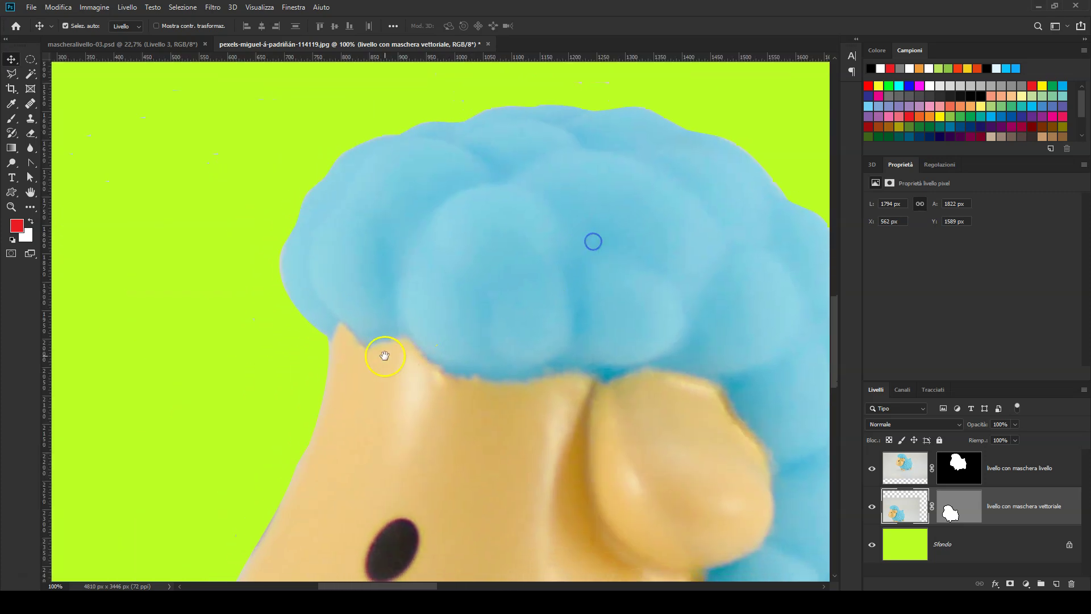
{"action": "left_click_drag", "start_coordinate": [382, 354], "coordinate": [411, 271]}
{"action": "key", "text": "ctrl+r"}
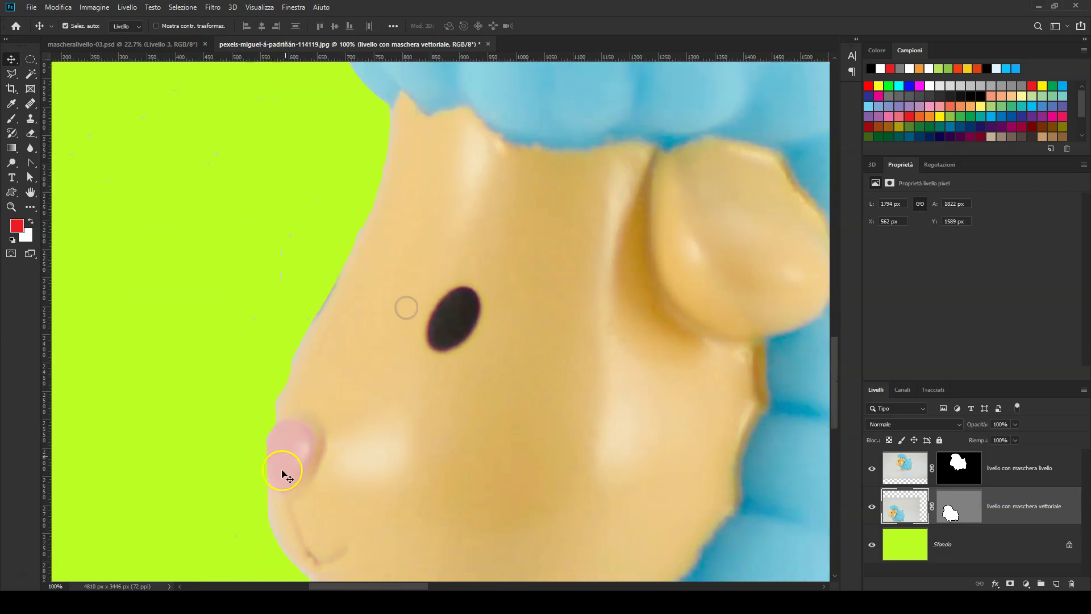
{"action": "left_click_drag", "start_coordinate": [463, 234], "coordinate": [458, 401]}
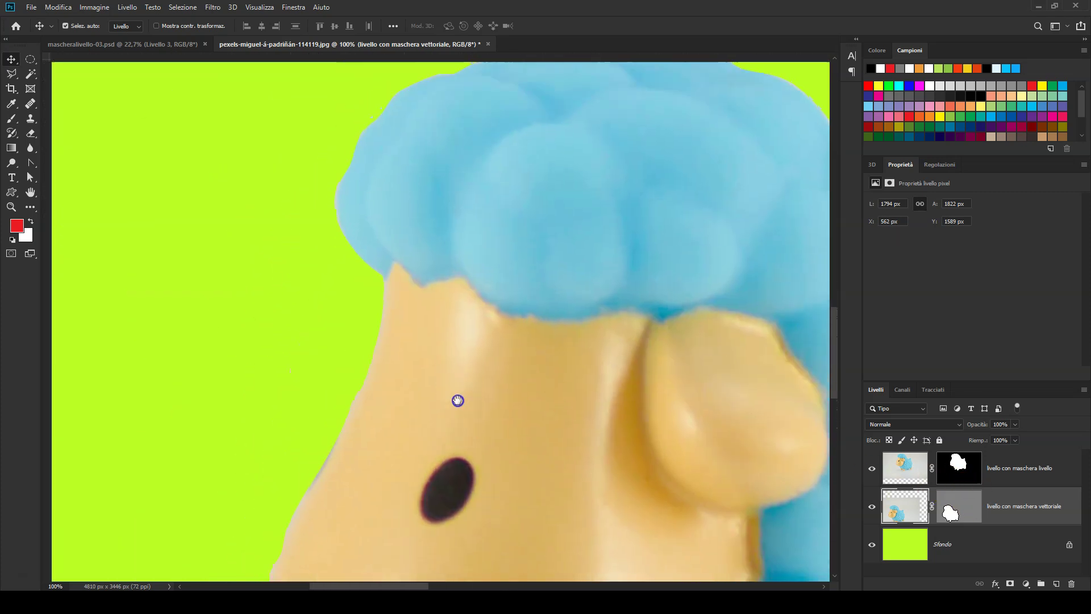
{"action": "left_click_drag", "start_coordinate": [438, 122], "coordinate": [354, 297]}
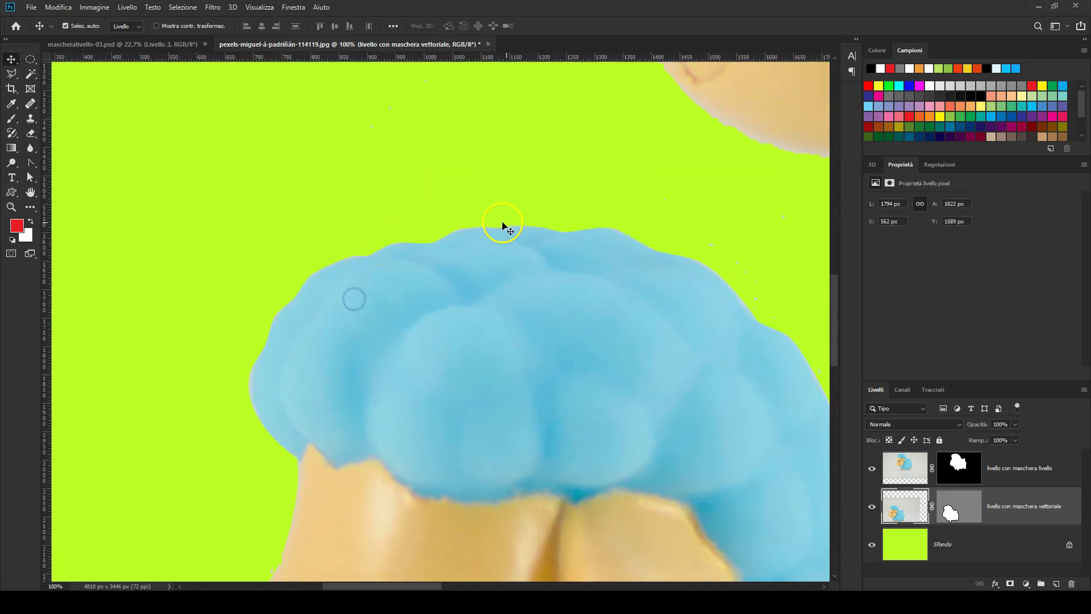
{"action": "mouse_move", "coordinate": [675, 284]}
{"action": "left_mouse_down"}
{"action": "mouse_move", "coordinate": [470, 263]}
{"action": "mouse_move", "coordinate": [467, 308]}
{"action": "left_mouse_up"}
{"action": "key", "text": "ctrl+r"}
{"action": "key", "text": "ctrl+r"}
- Pan and zoom over the sheep's head, cheek and wool edges to inspect the cut-out
{"action": "scroll", "coordinate": [565, 377], "scroll_direction": "up", "scroll_amount": 4}
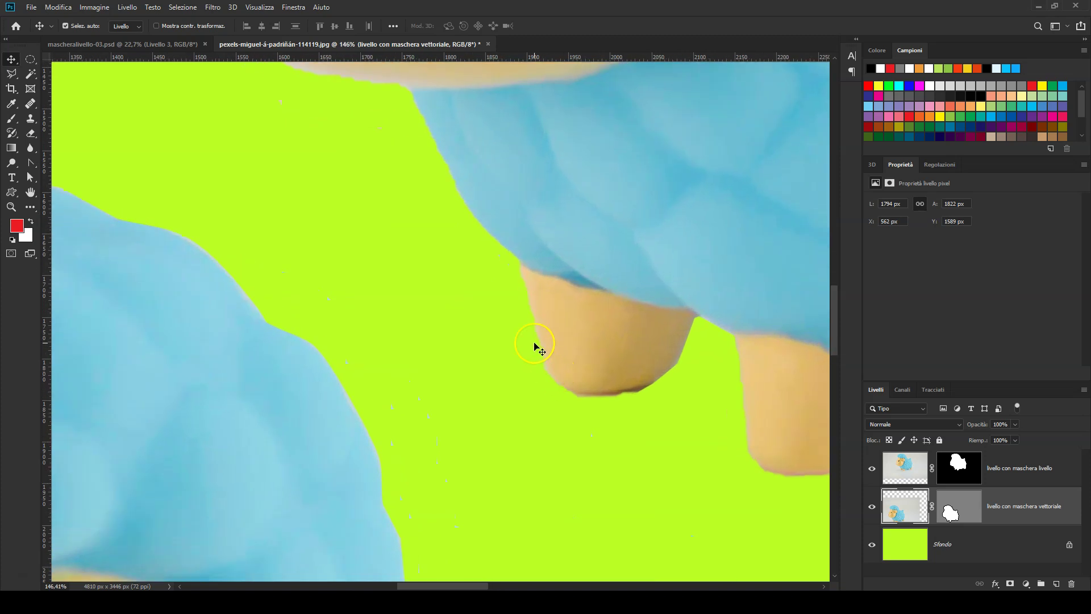
{"action": "left_click_drag", "start_coordinate": [414, 158], "coordinate": [524, 473]}
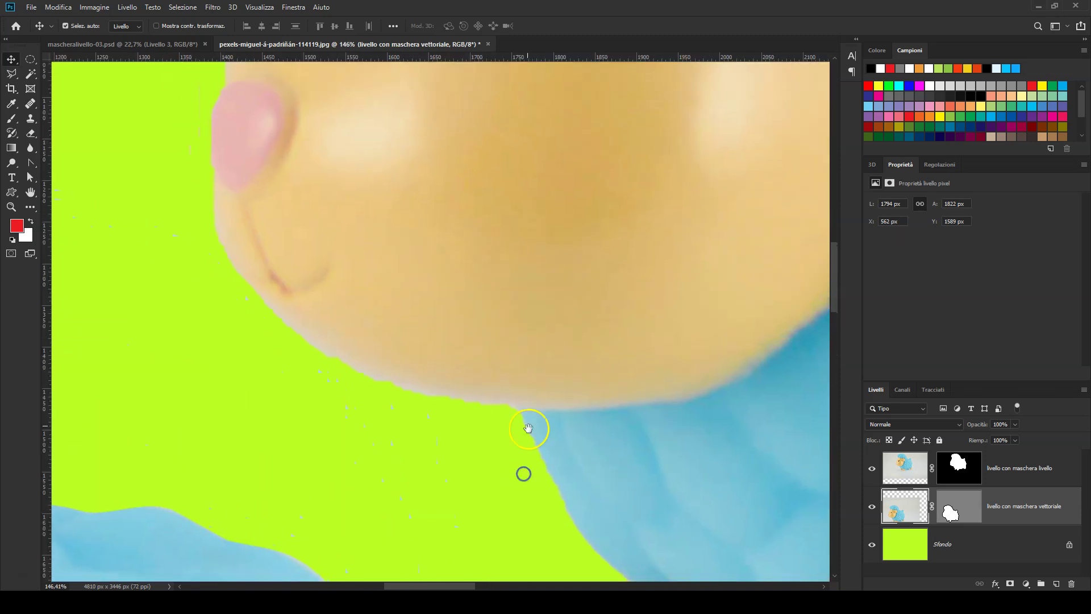
{"action": "scroll", "coordinate": [319, 323], "scroll_direction": "down", "scroll_amount": 3}
{"action": "scroll", "coordinate": [285, 273], "scroll_direction": "up", "scroll_amount": 2}
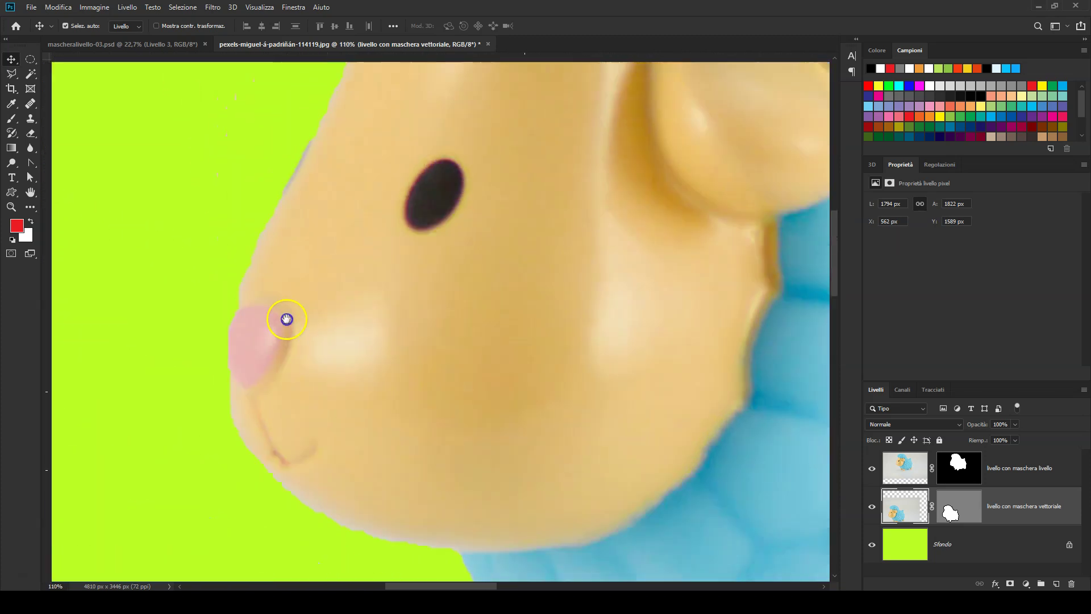
{"action": "scroll", "coordinate": [318, 295], "scroll_direction": "up", "scroll_amount": 3}
{"action": "left_click_drag", "start_coordinate": [351, 275], "coordinate": [343, 363]}
{"action": "left_click_drag", "start_coordinate": [395, 210], "coordinate": [383, 403]}
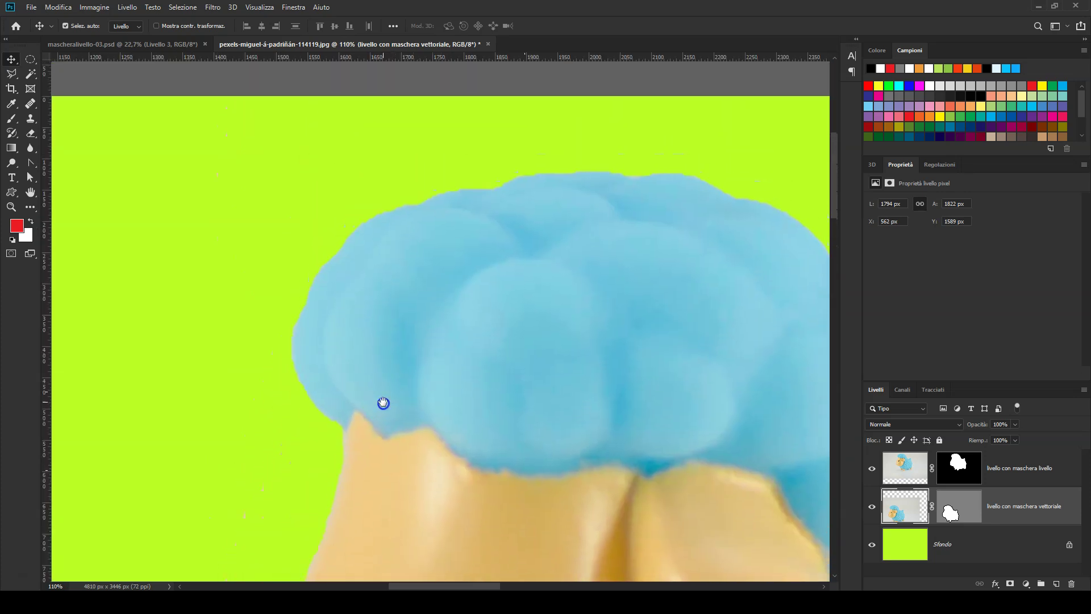
{"action": "scroll", "coordinate": [713, 353], "scroll_direction": "down", "scroll_amount": 1}
{"action": "left_click_drag", "start_coordinate": [443, 287], "coordinate": [333, 341]}
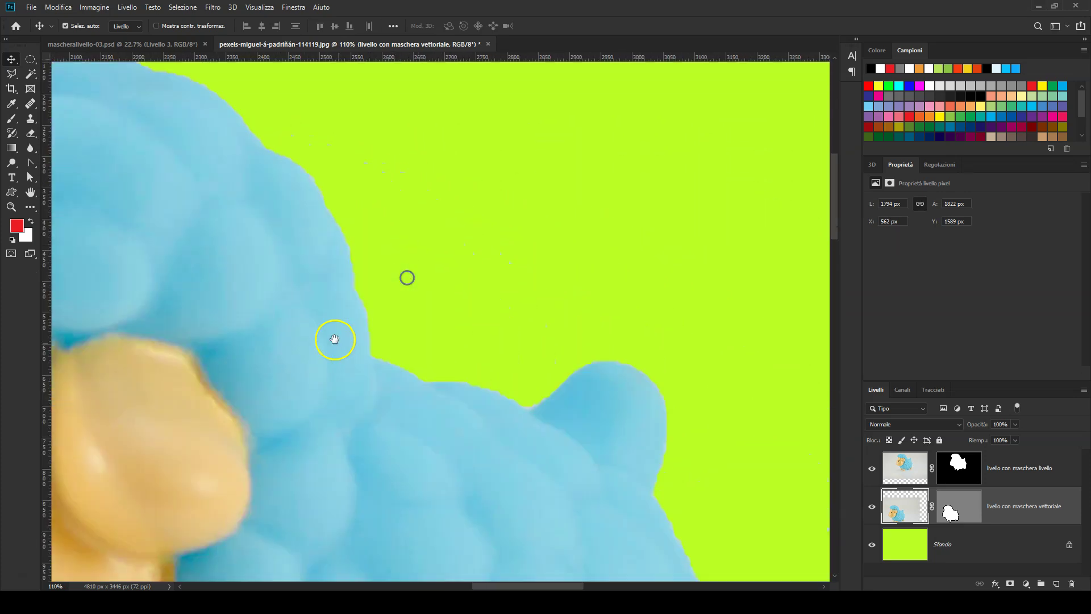
{"action": "scroll", "coordinate": [475, 441], "scroll_direction": "down", "scroll_amount": 2}
{"action": "scroll", "coordinate": [560, 329], "scroll_direction": "down", "scroll_amount": 2}
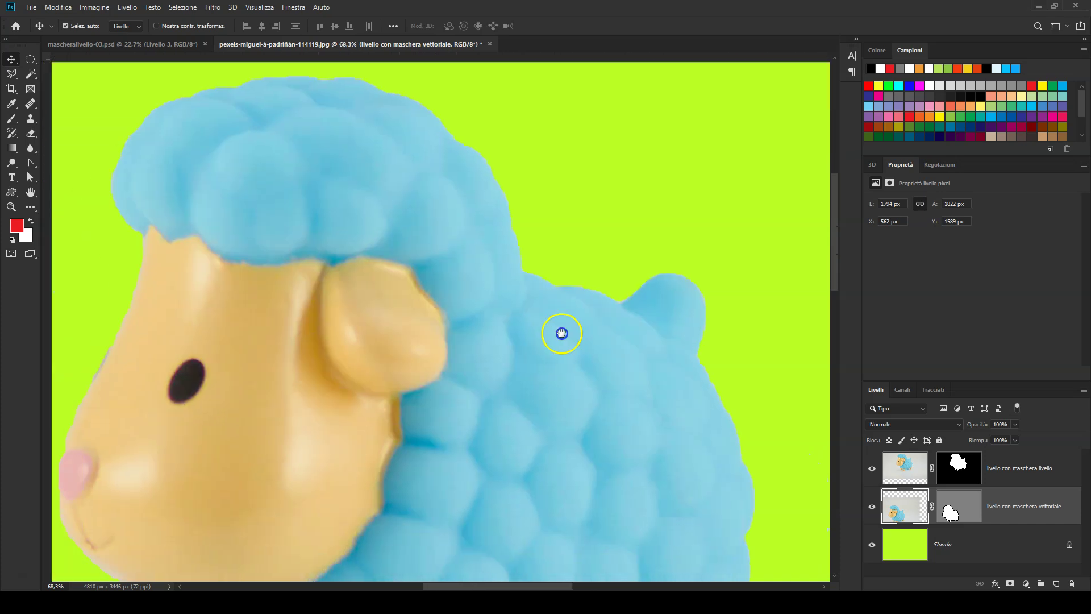
{"action": "scroll", "coordinate": [578, 328], "scroll_direction": "up", "scroll_amount": 1}
{"action": "scroll", "coordinate": [579, 328], "scroll_direction": "up", "scroll_amount": 1}
{"action": "scroll", "coordinate": [578, 329], "scroll_direction": "down", "scroll_amount": 2}
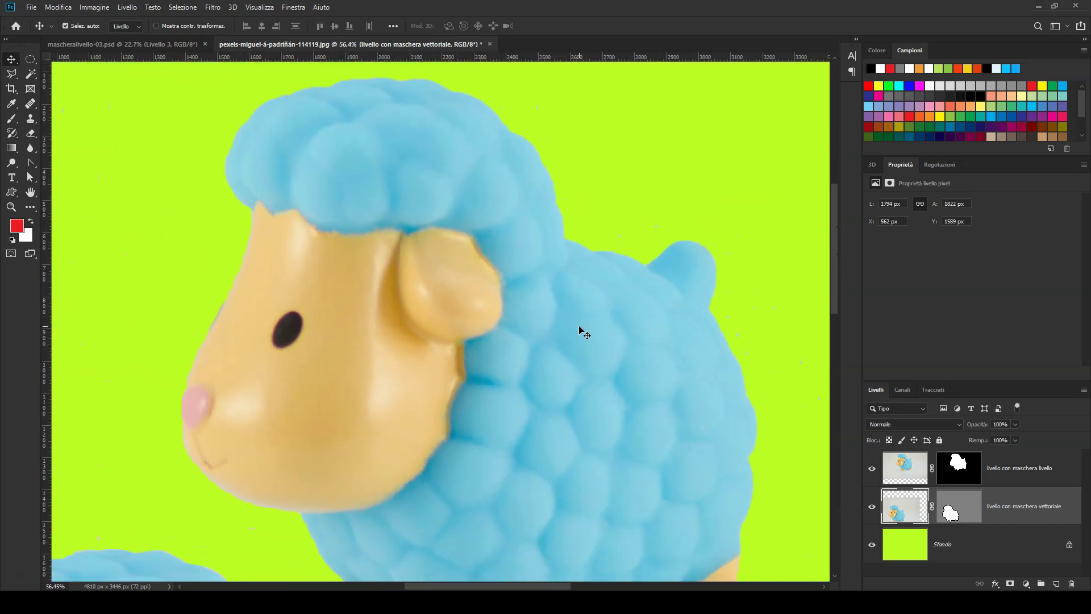
{"action": "scroll", "coordinate": [578, 328], "scroll_direction": "down", "scroll_amount": 1}
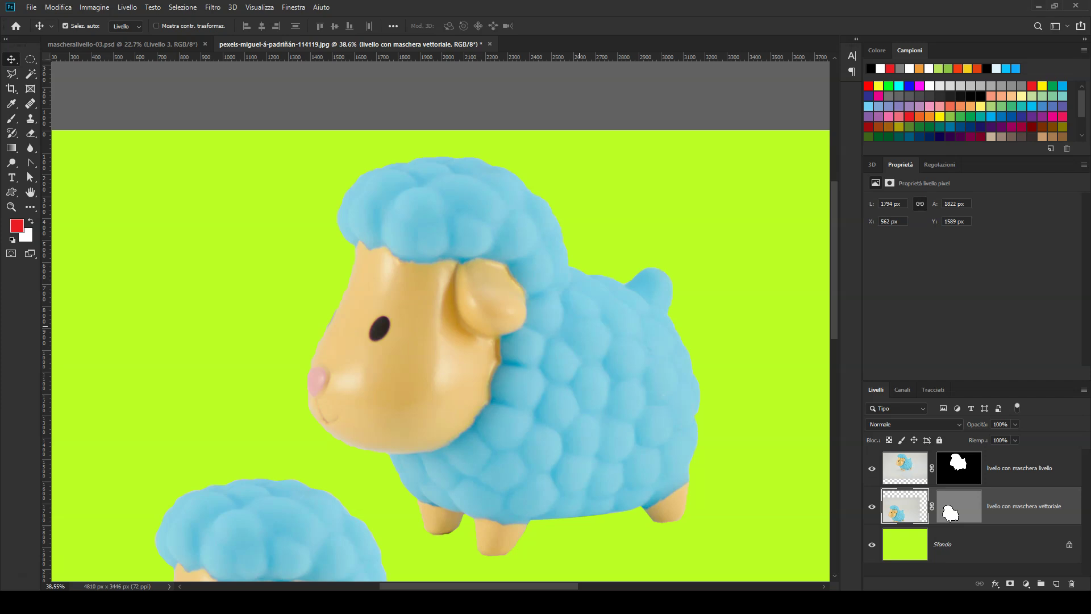
- Show the rulers again and zoom in close on the lower sheep's face and nose
{"action": "scroll", "coordinate": [577, 324], "scroll_direction": "down", "scroll_amount": 1}
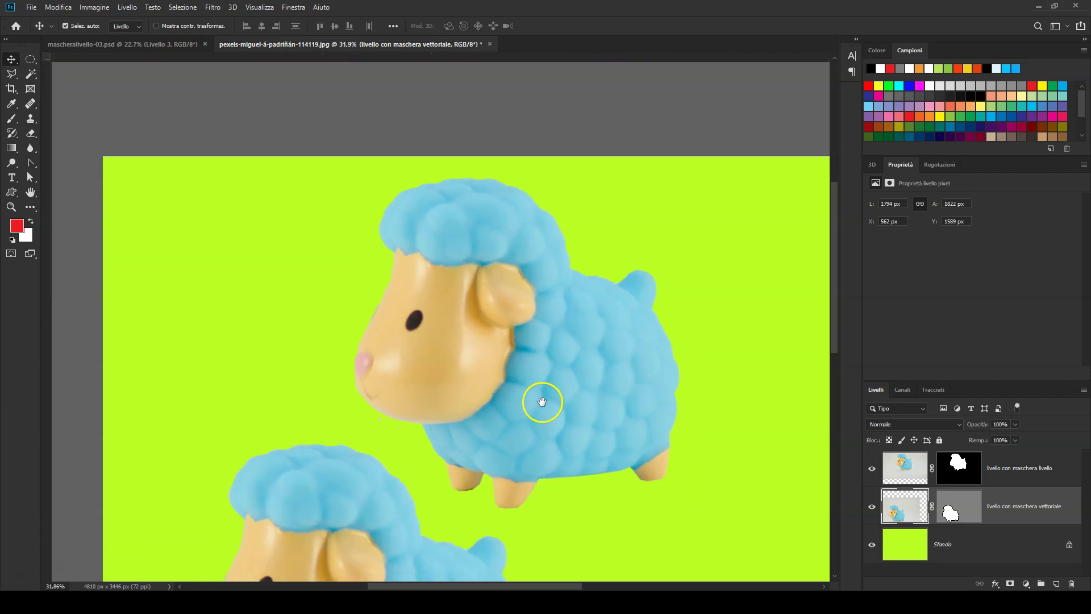
{"action": "left_click_drag", "start_coordinate": [543, 396], "coordinate": [558, 300]}
{"action": "key", "text": "ctrl+r"}
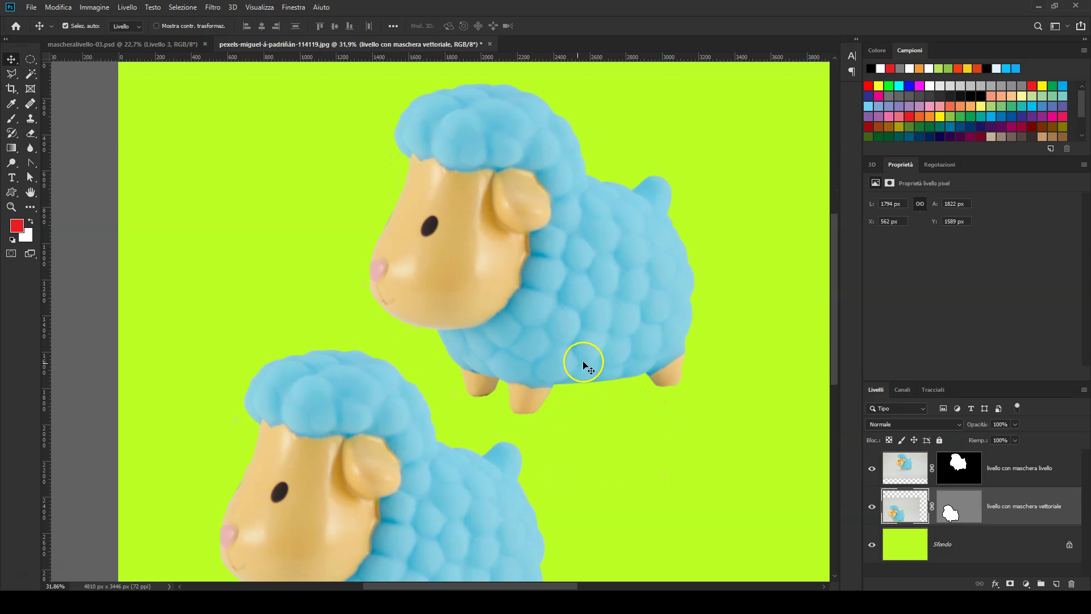
{"action": "left_click_drag", "start_coordinate": [515, 492], "coordinate": [555, 390]}
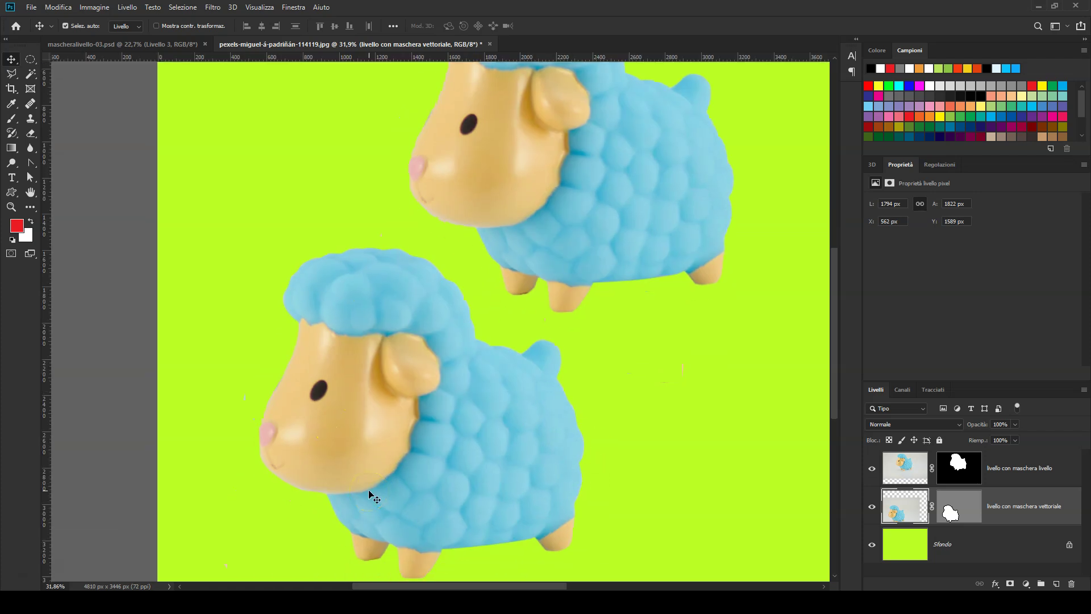
{"action": "scroll", "coordinate": [241, 451], "scroll_direction": "up", "scroll_amount": 3}
{"action": "scroll", "coordinate": [273, 431], "scroll_direction": "up", "scroll_amount": 3}
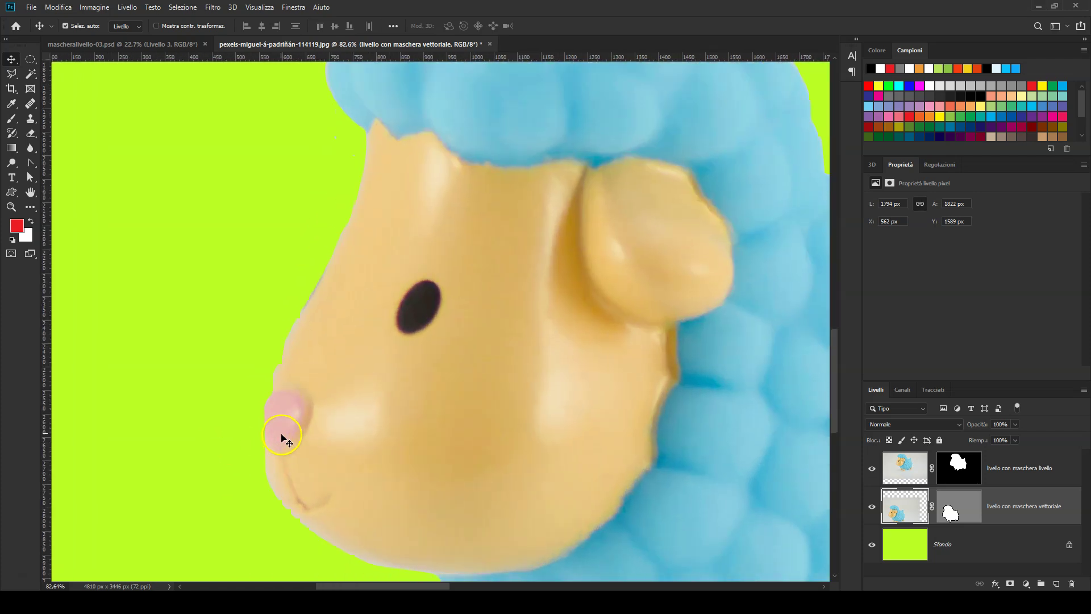
- Target the lower sheep's vector mask and pull its nose anchor outward with Direct Selection
{"action": "left_click", "coordinate": [960, 518]}
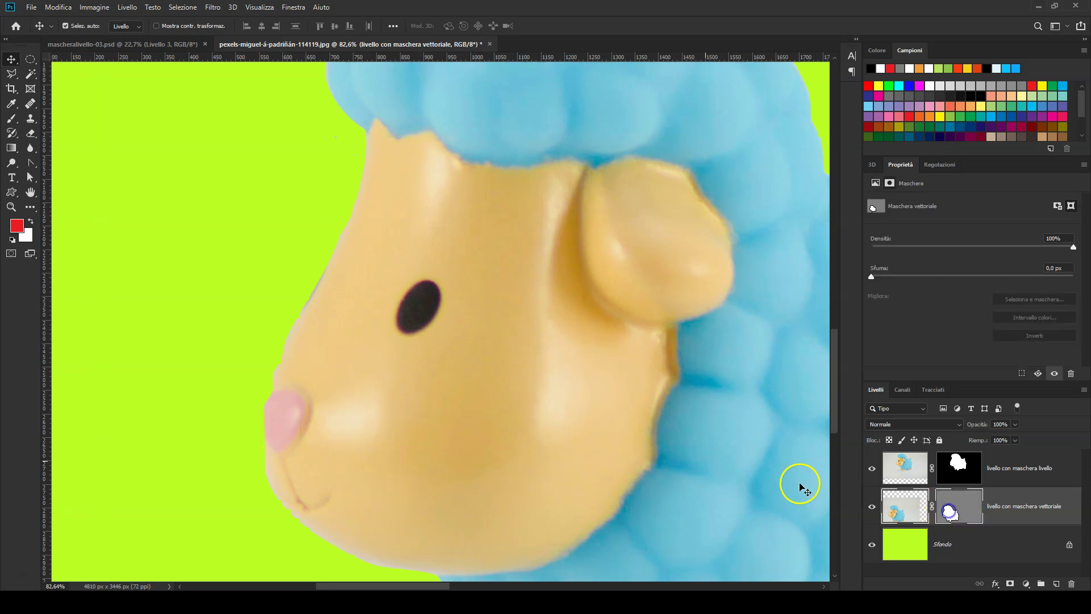
{"action": "left_click", "coordinate": [29, 178]}
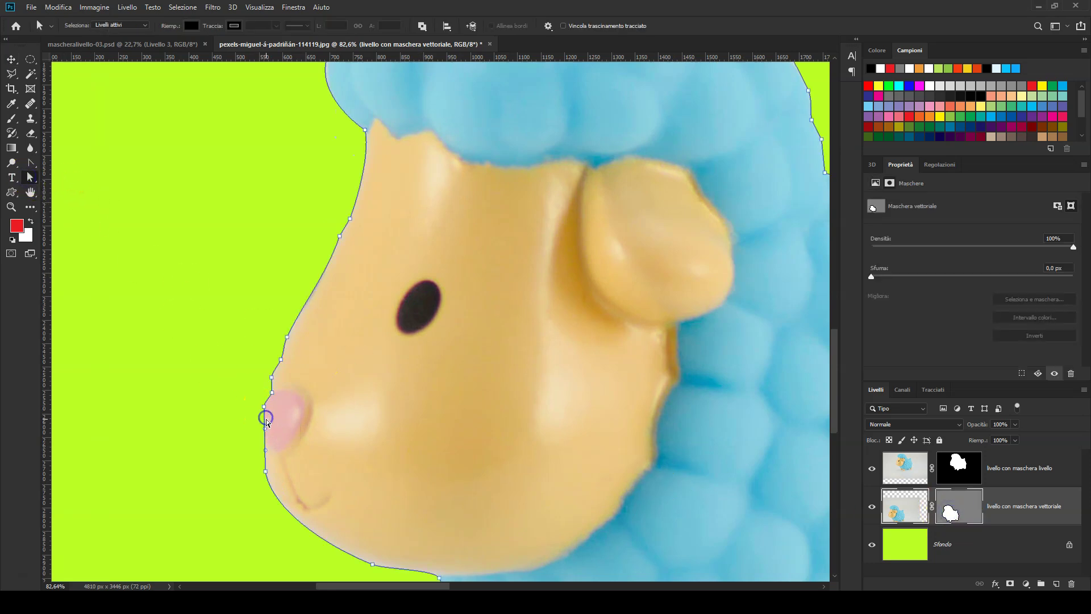
{"action": "mouse_move", "coordinate": [264, 428]}
{"action": "left_mouse_down"}
{"action": "mouse_move", "coordinate": [254, 433]}
{"action": "mouse_move", "coordinate": [263, 403]}
{"action": "left_mouse_up"}
{"action": "left_click", "coordinate": [303, 433]}
- Adjust the nose anchor and its curve handles so the outline hugs under the nose
{"action": "scroll", "coordinate": [234, 441], "scroll_direction": "up", "scroll_amount": 5, "text": "alt"}
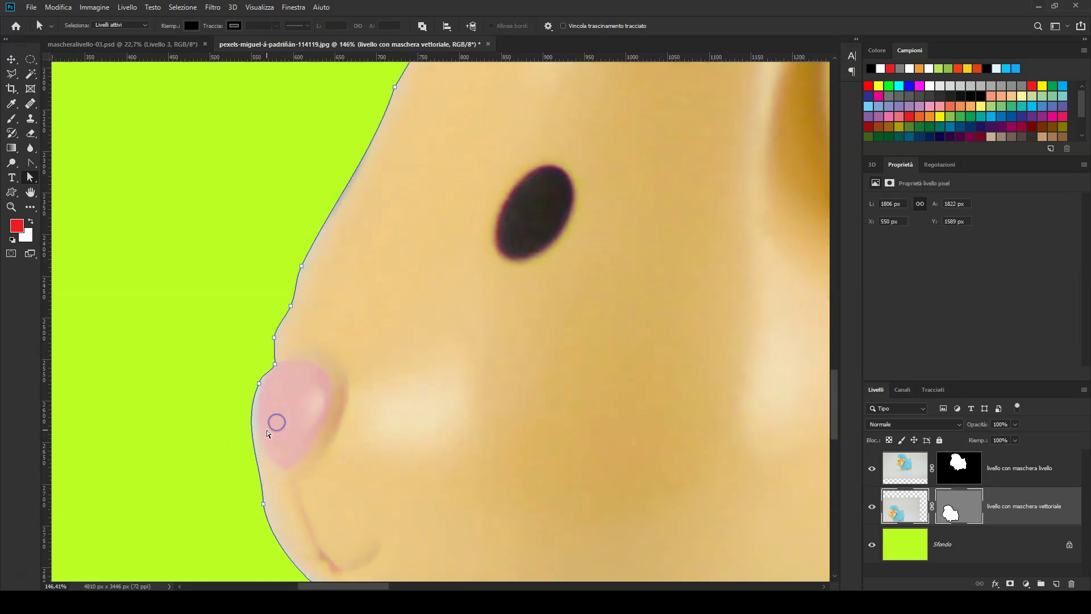
{"action": "left_click", "coordinate": [258, 357]}
{"action": "left_click_drag", "start_coordinate": [257, 357], "coordinate": [259, 359]}
{"action": "left_click_drag", "start_coordinate": [261, 548], "coordinate": [264, 539]}
{"action": "left_click_drag", "start_coordinate": [264, 479], "coordinate": [270, 453]}
- Zoom back out and make 'livello con maschera livello' the active layer
{"action": "scroll", "coordinate": [208, 479], "scroll_direction": "down", "scroll_amount": 3, "text": "alt"}
{"action": "scroll", "coordinate": [209, 479], "scroll_direction": "down", "scroll_amount": 2, "text": "alt"}
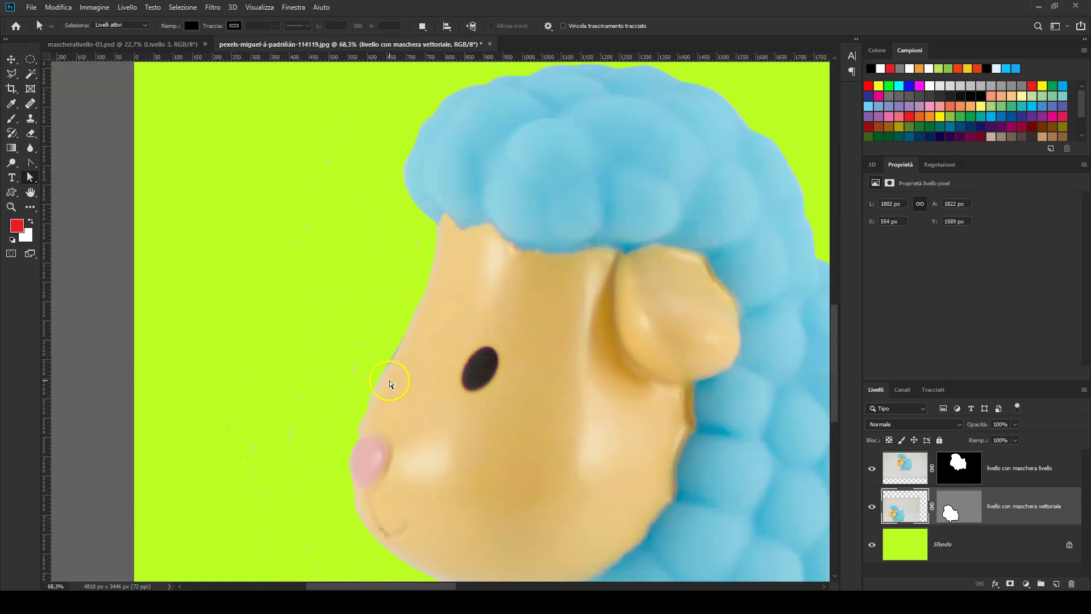
{"action": "scroll", "coordinate": [390, 381], "scroll_direction": "up", "scroll_amount": 1, "text": "alt"}
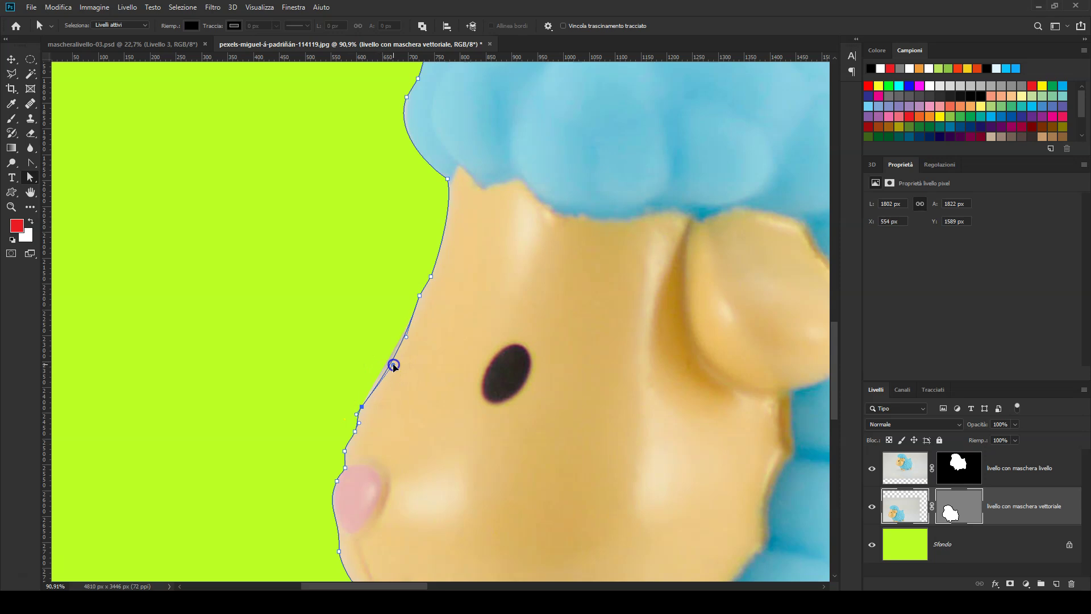
{"action": "scroll", "coordinate": [417, 438], "scroll_direction": "down", "scroll_amount": 1, "text": "alt"}
{"action": "scroll", "coordinate": [416, 438], "scroll_direction": "down", "scroll_amount": 2, "text": "alt"}
{"action": "scroll", "coordinate": [351, 414], "scroll_direction": "down", "scroll_amount": 2, "text": "alt"}
{"action": "left_click", "coordinate": [1044, 507]}
{"action": "left_click", "coordinate": [946, 463]}
- Move 'livello con maschera livello' slightly right and down, then give it an empty vector mask
{"action": "left_click", "coordinate": [915, 473]}
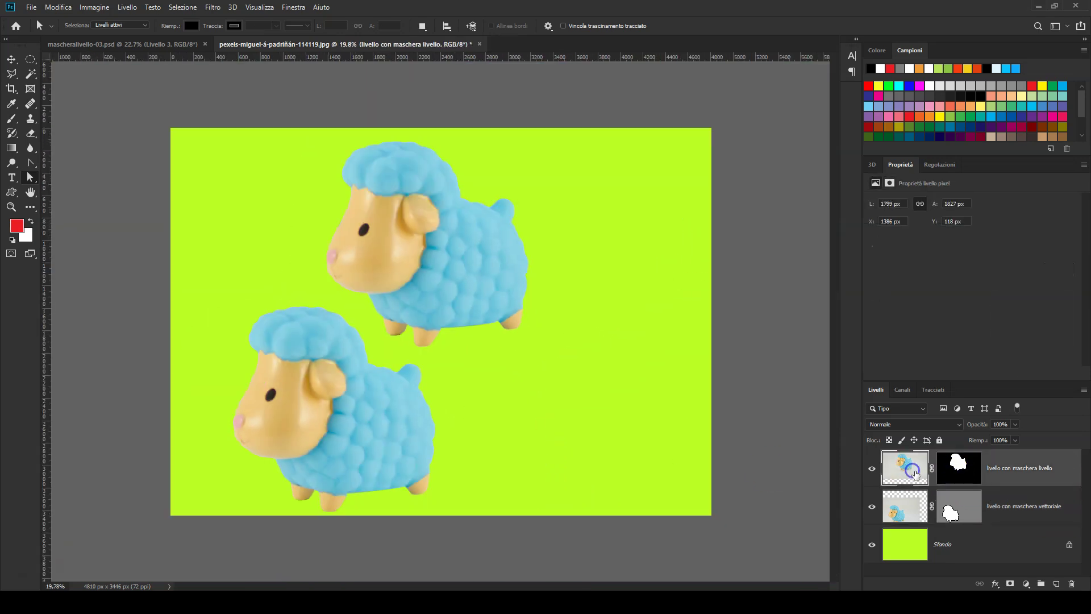
{"action": "left_click", "coordinate": [12, 59]}
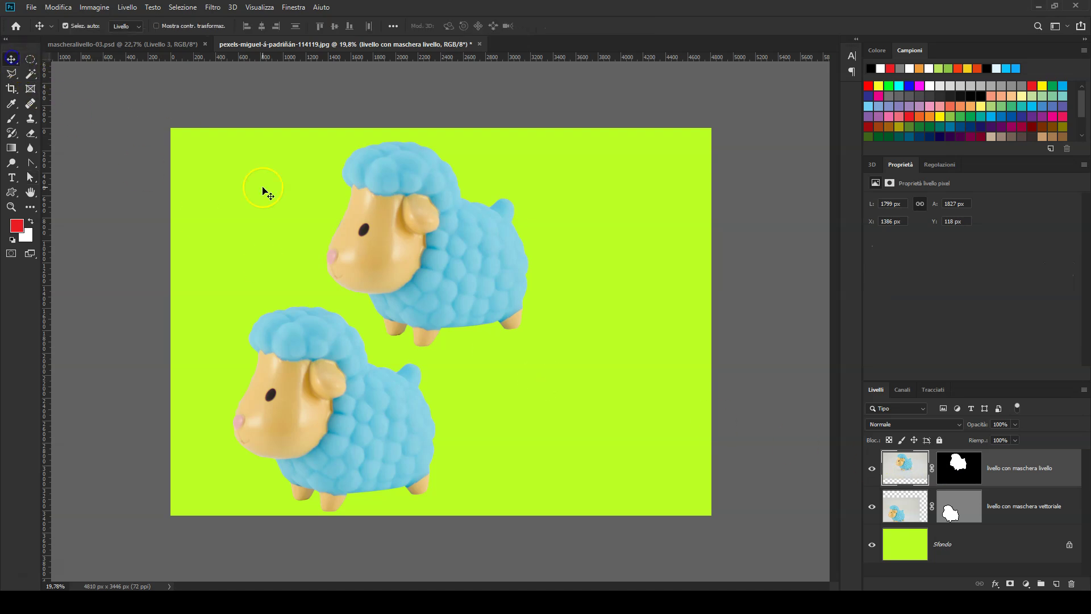
{"action": "mouse_move", "coordinate": [475, 288]}
{"action": "left_mouse_down"}
{"action": "mouse_move", "coordinate": [528, 301]}
{"action": "mouse_move", "coordinate": [488, 299]}
{"action": "left_mouse_up"}
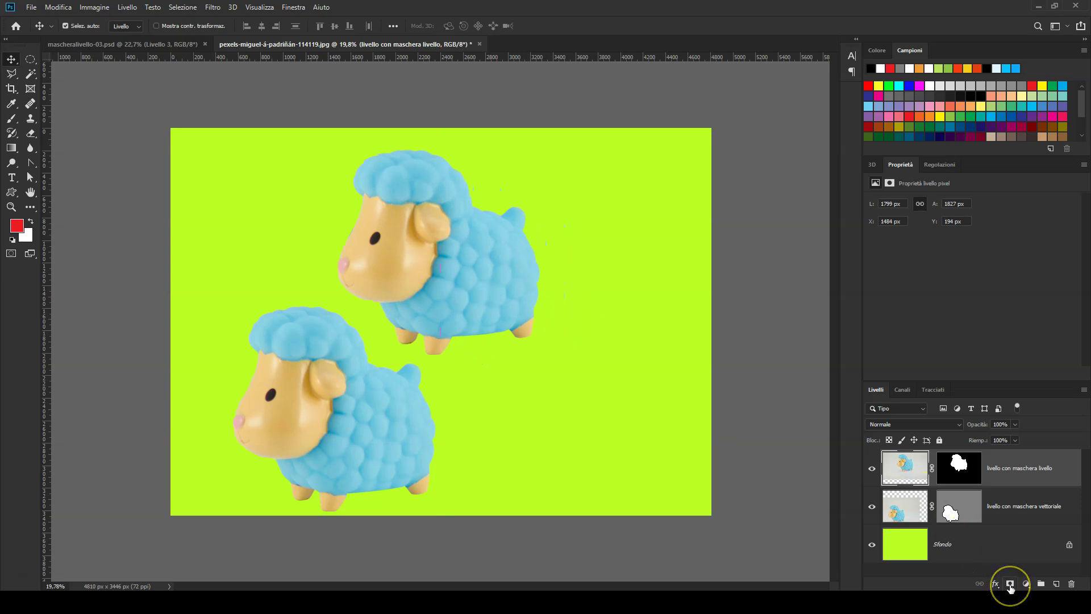
{"action": "left_click", "coordinate": [1010, 586]}
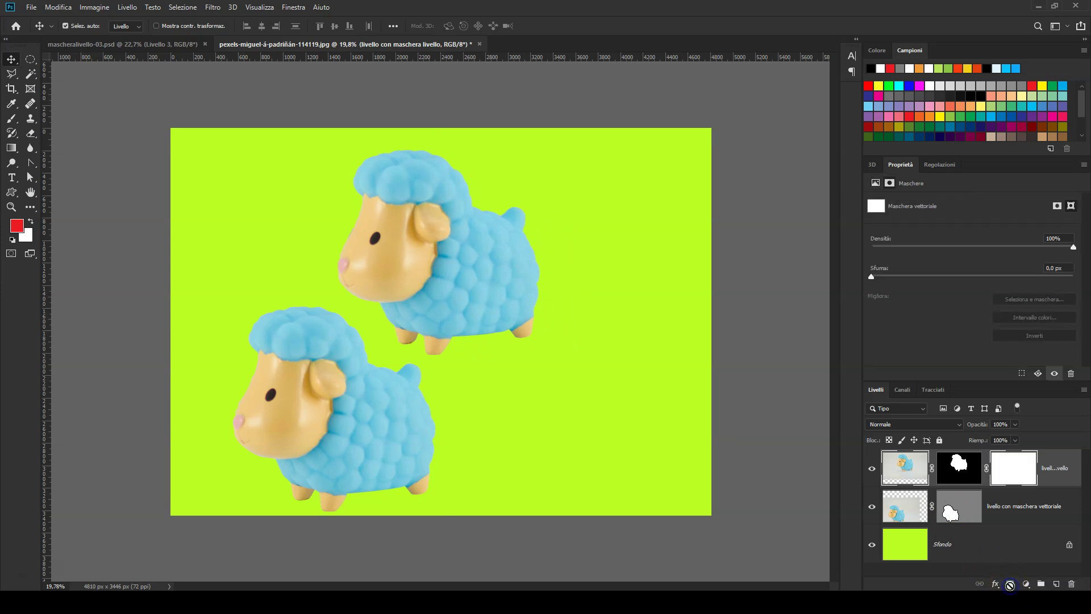
{"action": "left_click", "coordinate": [1015, 471]}
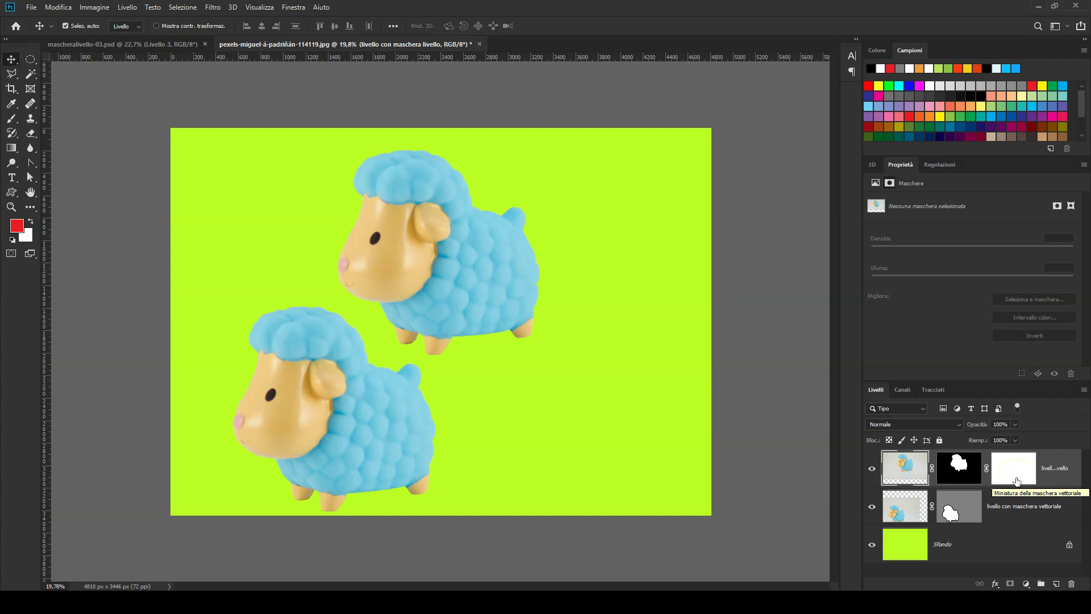
- Draw a closed three-point Pen triangle in the top layer's vector mask, then select 'livello con maschera vettoriale'
{"action": "left_click", "coordinate": [1016, 482]}
{"action": "left_click", "coordinate": [31, 163]}
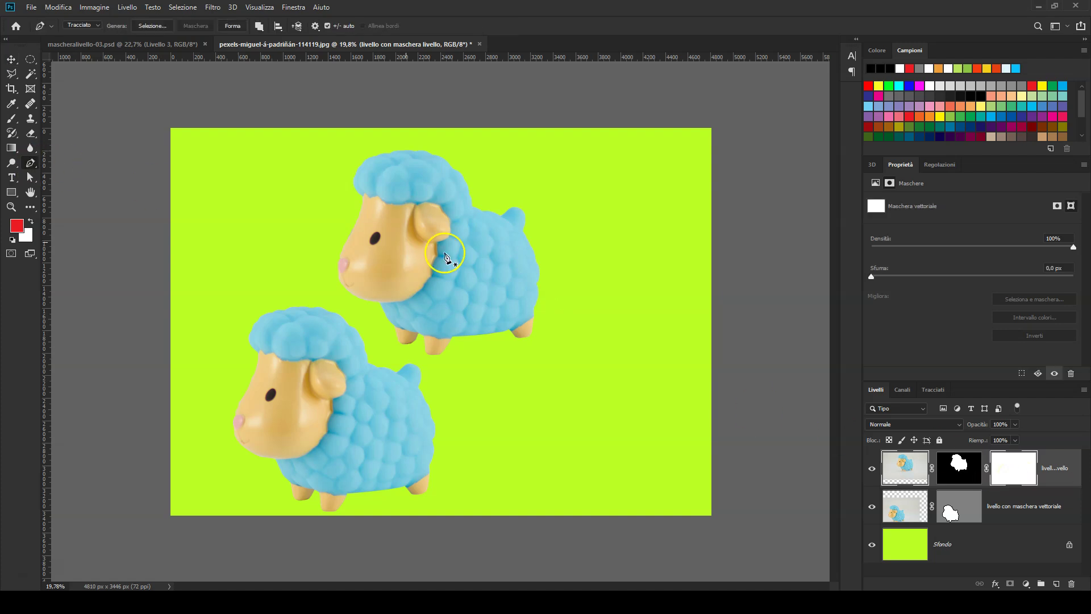
{"action": "left_click", "coordinate": [461, 242]}
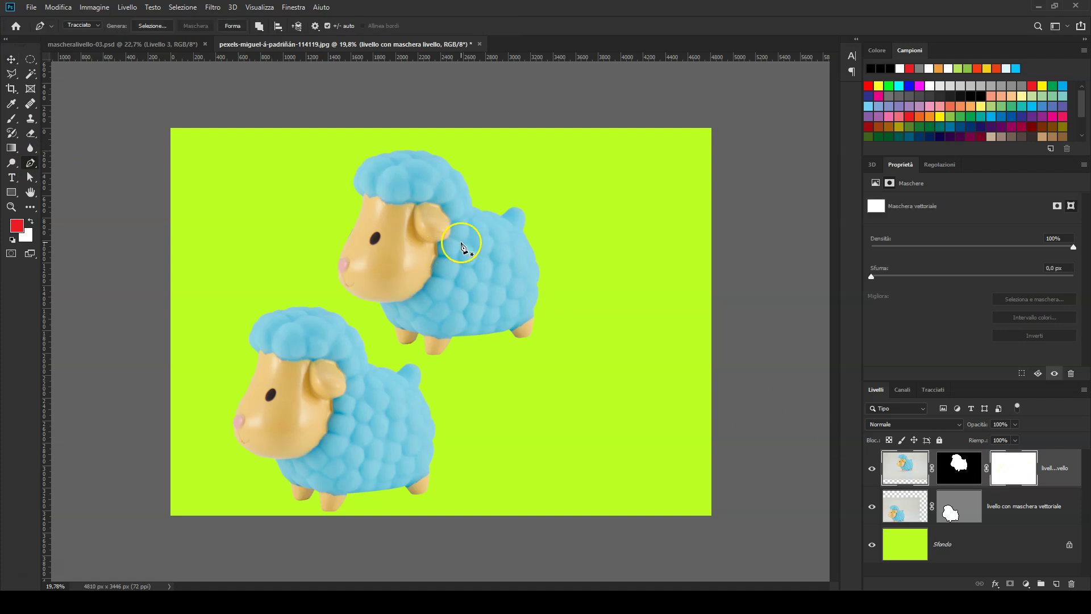
{"action": "left_click", "coordinate": [408, 291]}
{"action": "left_click", "coordinate": [500, 308]}
{"action": "left_click", "coordinate": [460, 242]}
{"action": "left_click", "coordinate": [1034, 478]}
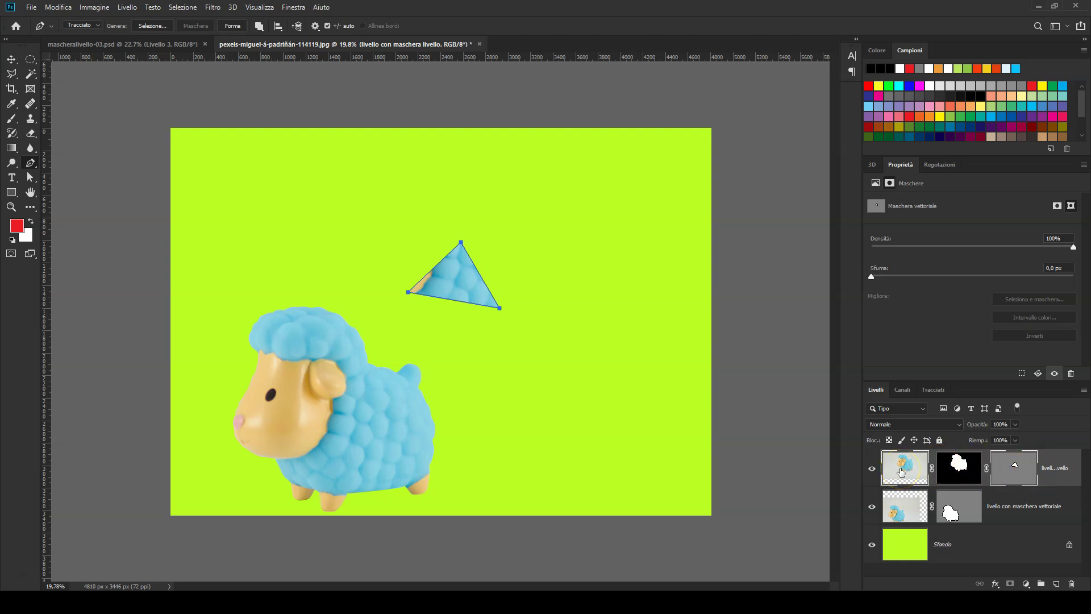
{"action": "left_click", "coordinate": [958, 513]}
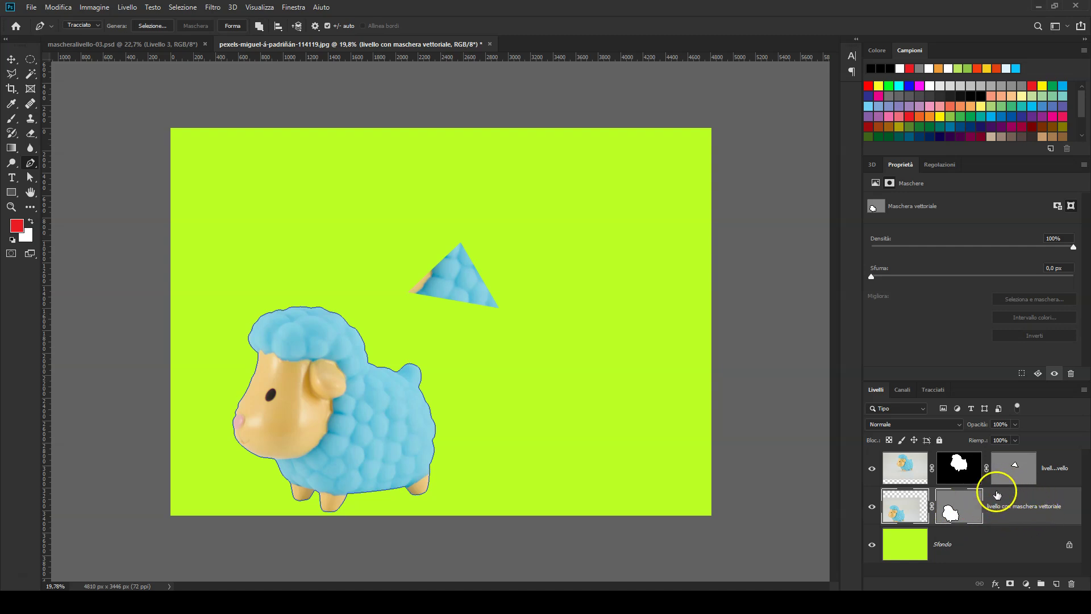
{"action": "left_click", "coordinate": [1010, 584]}
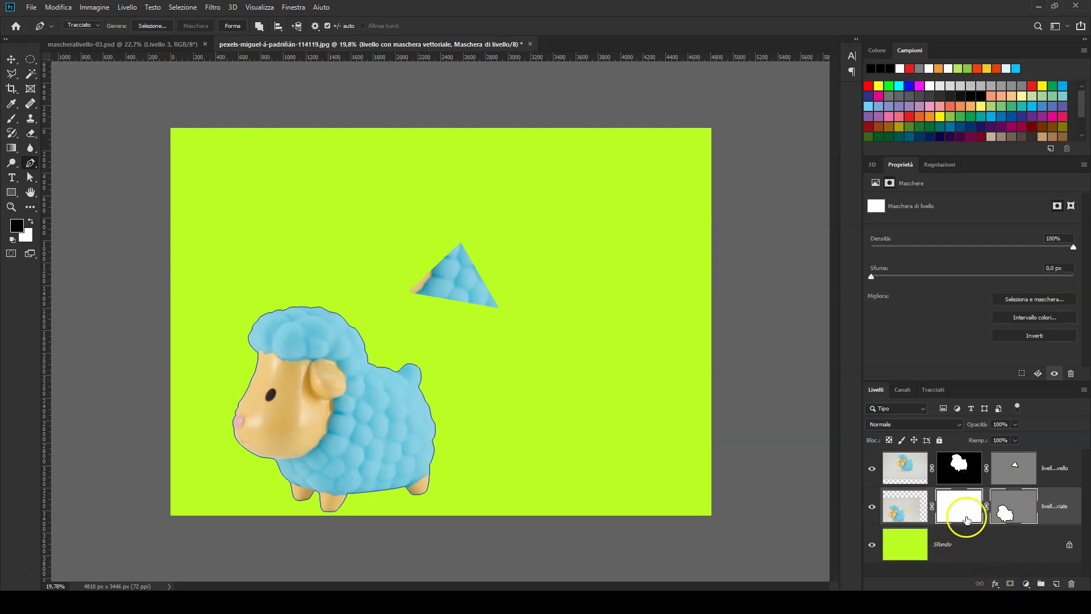
{"action": "left_click", "coordinate": [945, 508]}
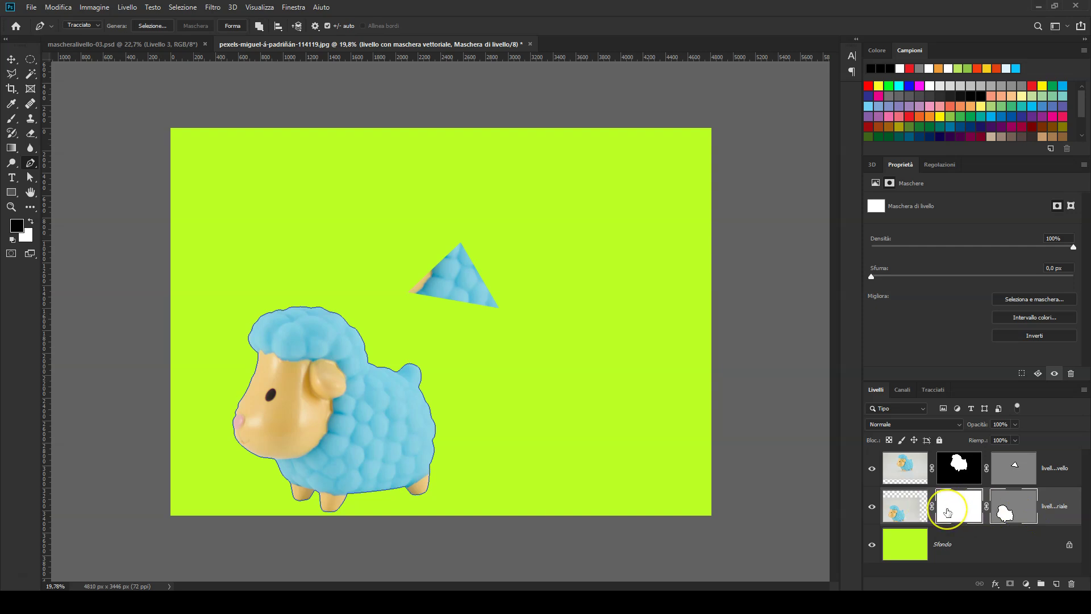
{"action": "left_click", "coordinate": [12, 59]}
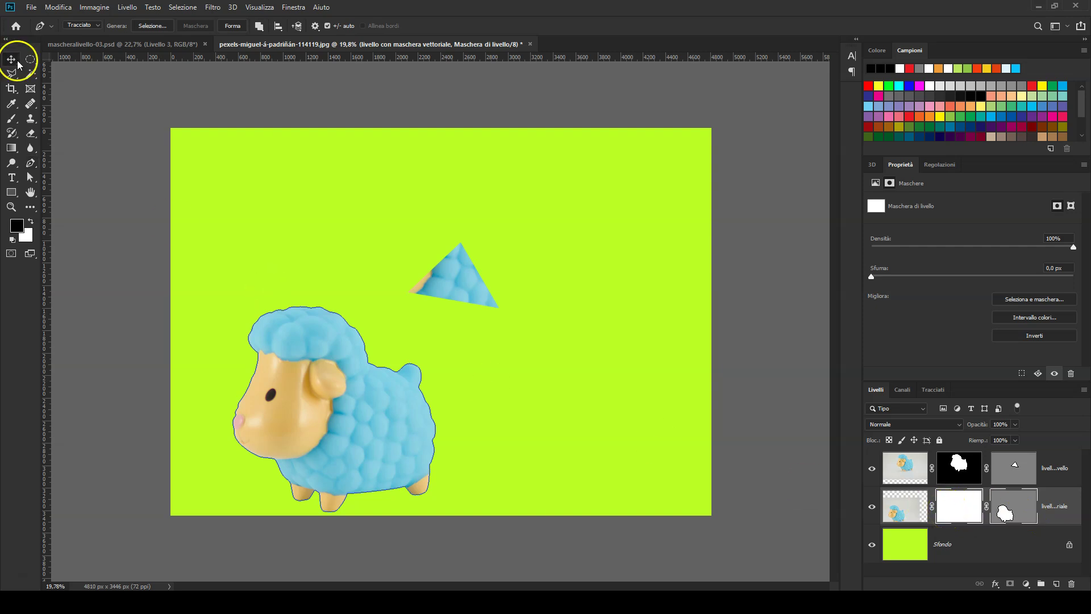
{"action": "left_click_drag", "start_coordinate": [316, 368], "coordinate": [347, 361]}
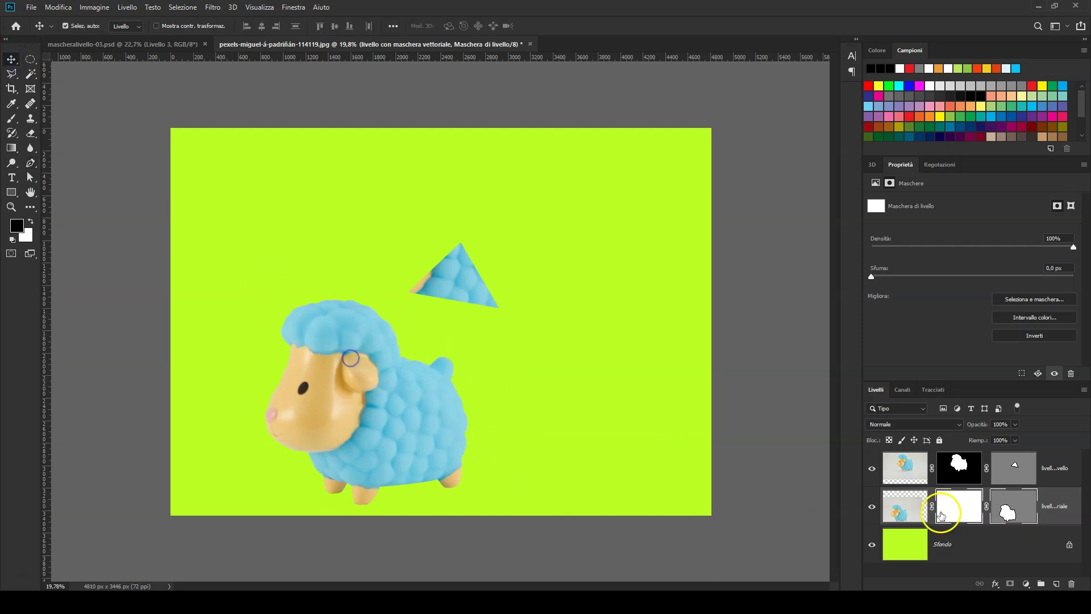
{"action": "left_click", "coordinate": [956, 507]}
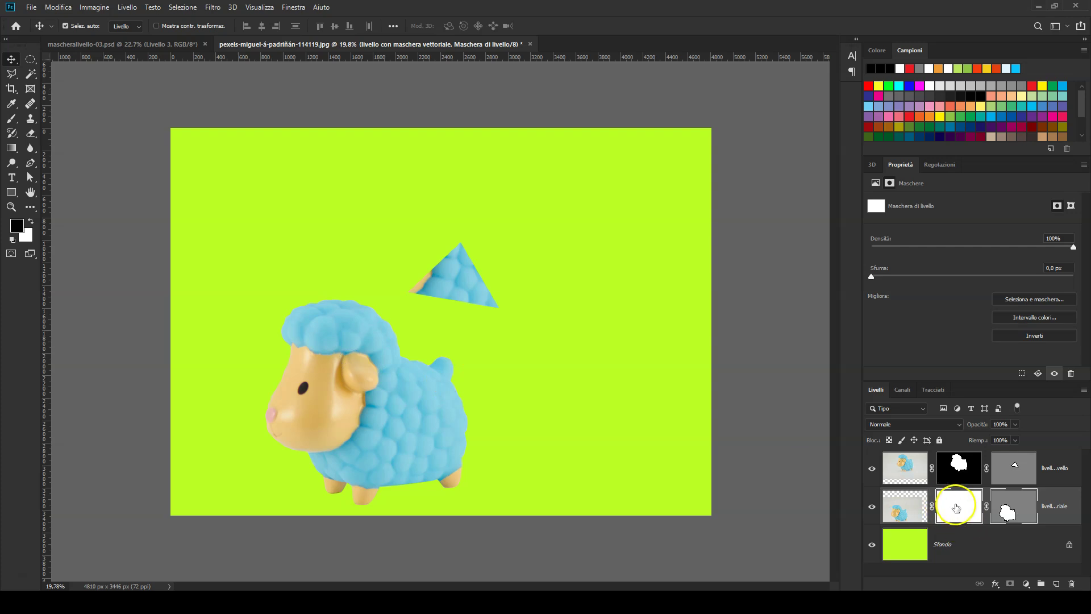
{"action": "key", "text": "ctrl+z"}
{"action": "key", "text": "ctrl+z"}
{"action": "key", "text": "ctrl+z"}
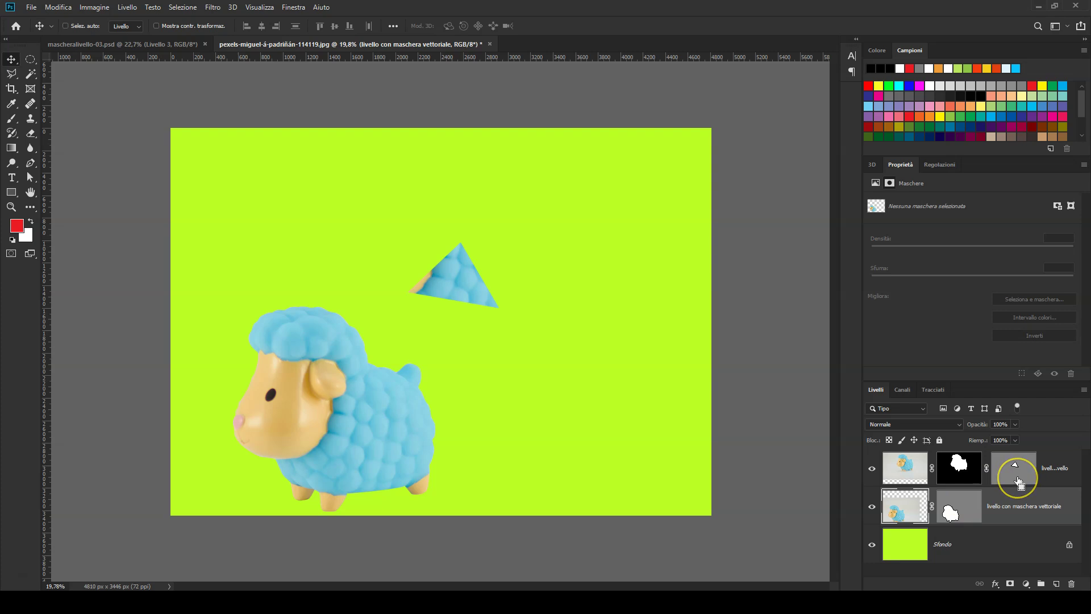
- Undo back until the triangle path and the upper sheep's vector mask are removed
{"action": "key", "text": "ctrl+z"}
{"action": "key", "text": "ctrl+z"}
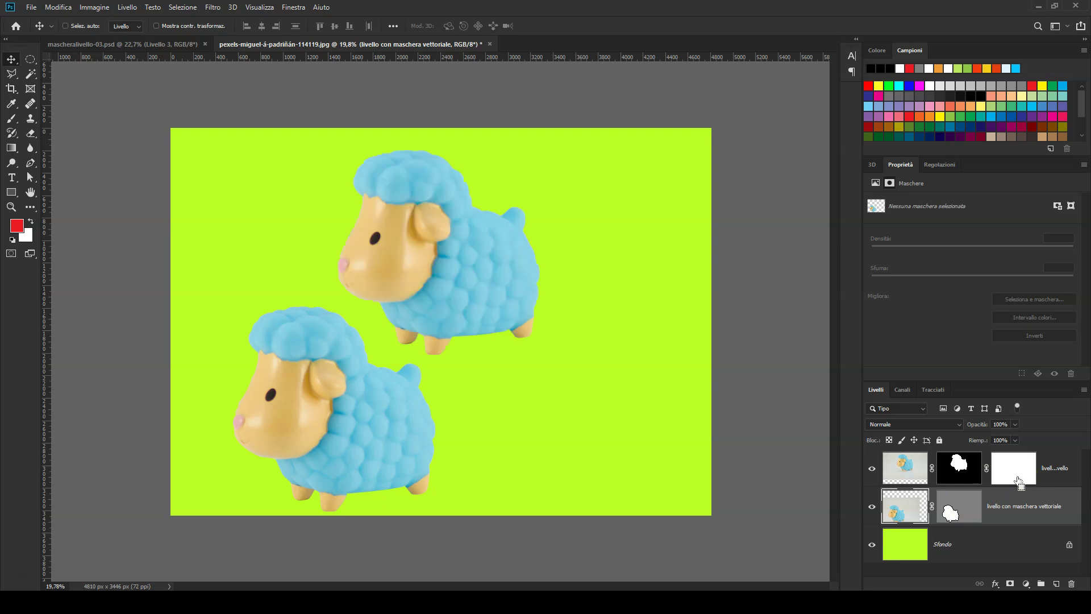
{"action": "key", "text": "ctrl+z"}
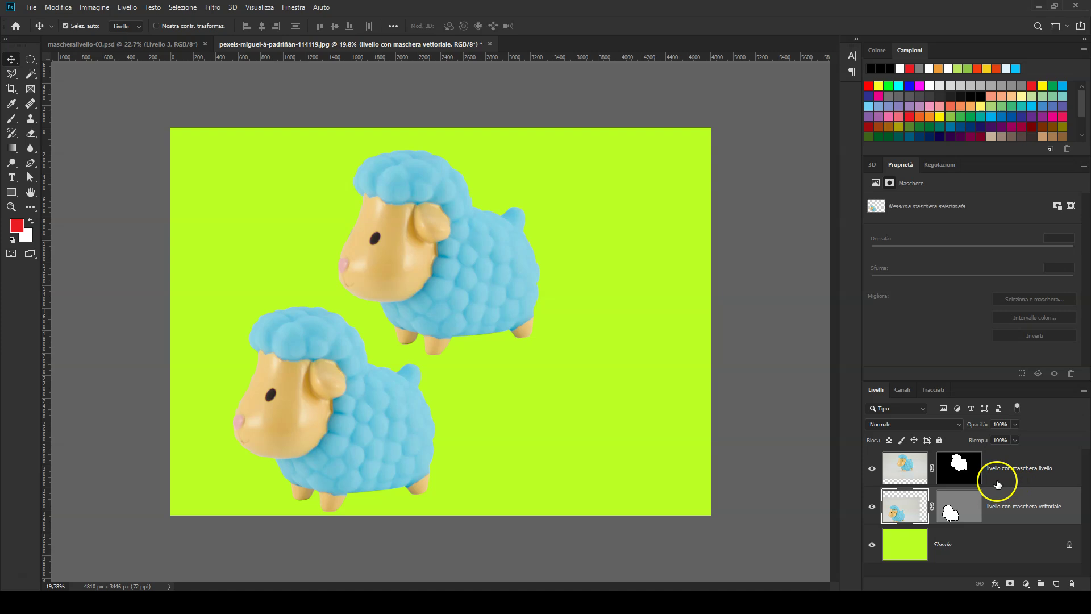